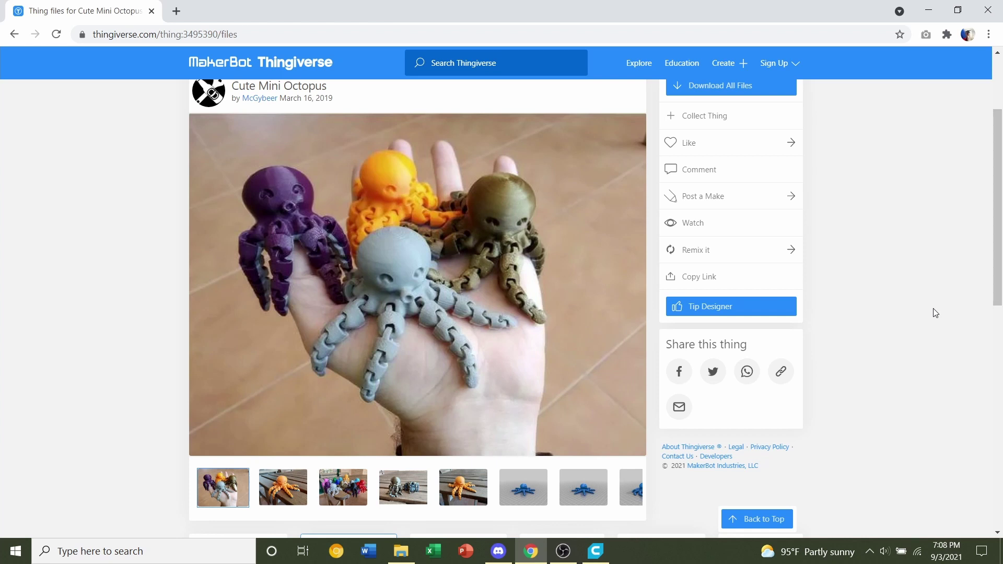
Compare the Octopus_sup_v5.6.stl and Octopus_spiral_sup_v5.6.stl names in the Thingiverse file list.
scroll(935, 313, "up", 1)
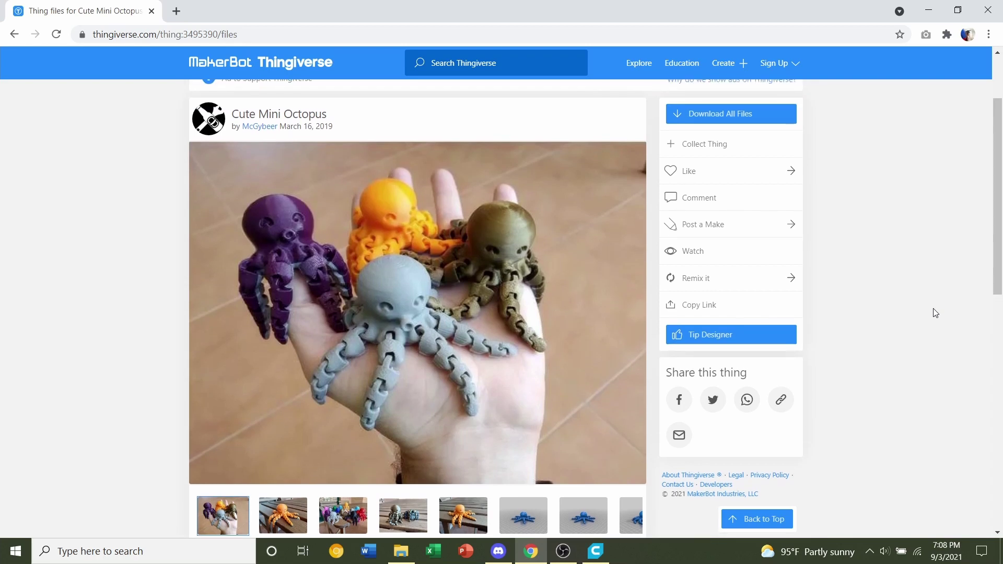
scroll(935, 313, "down", 5)
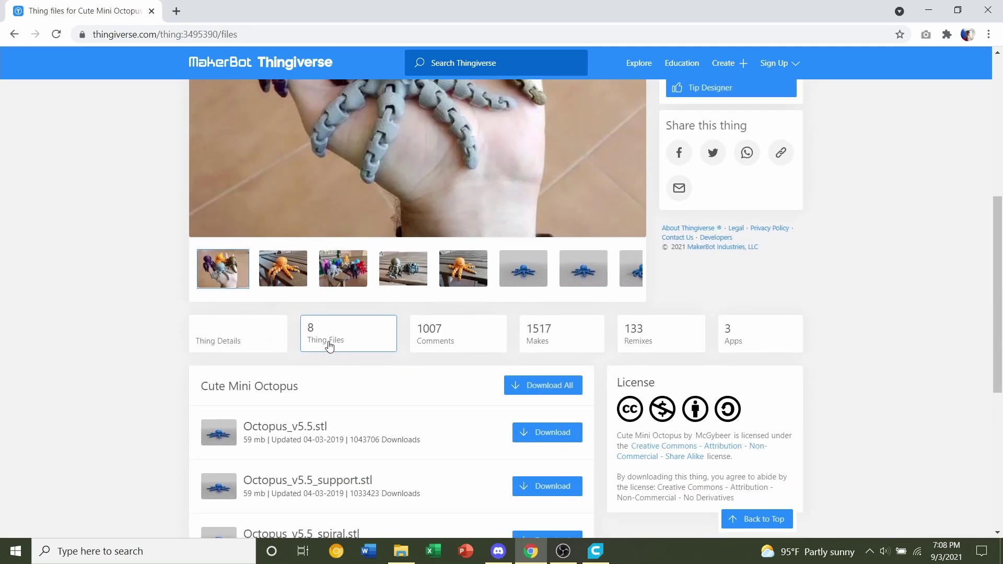
scroll(351, 329, "down", 6)
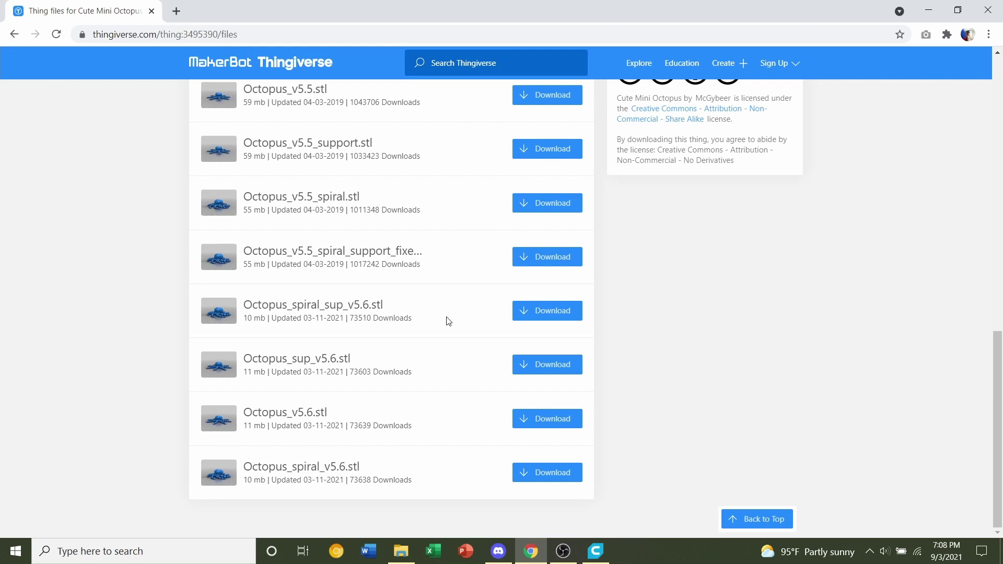
scroll(447, 320, "up", 5, "ctrl")
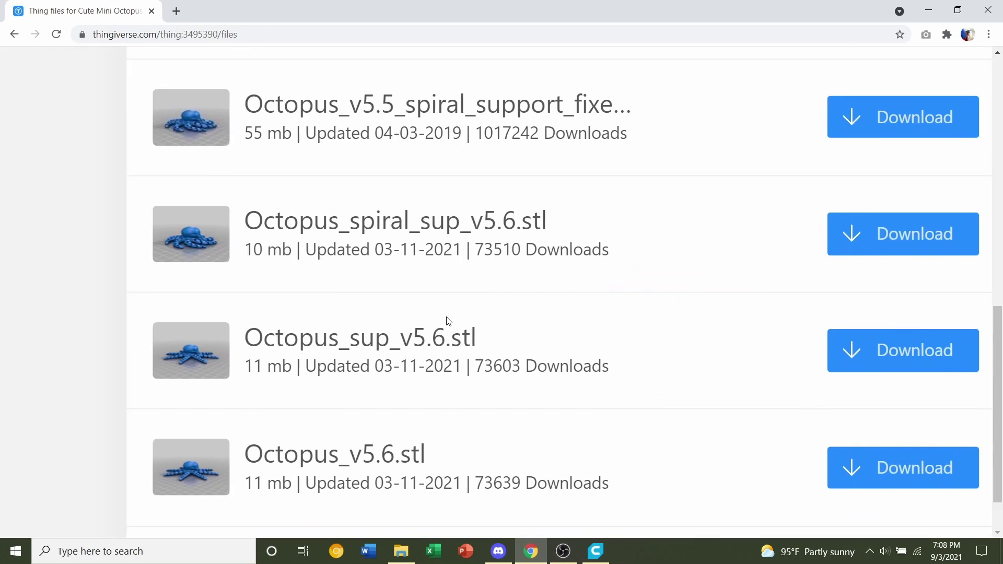
left_click_drag(477, 335, 251, 348)
left_click_drag(572, 218, 253, 226)
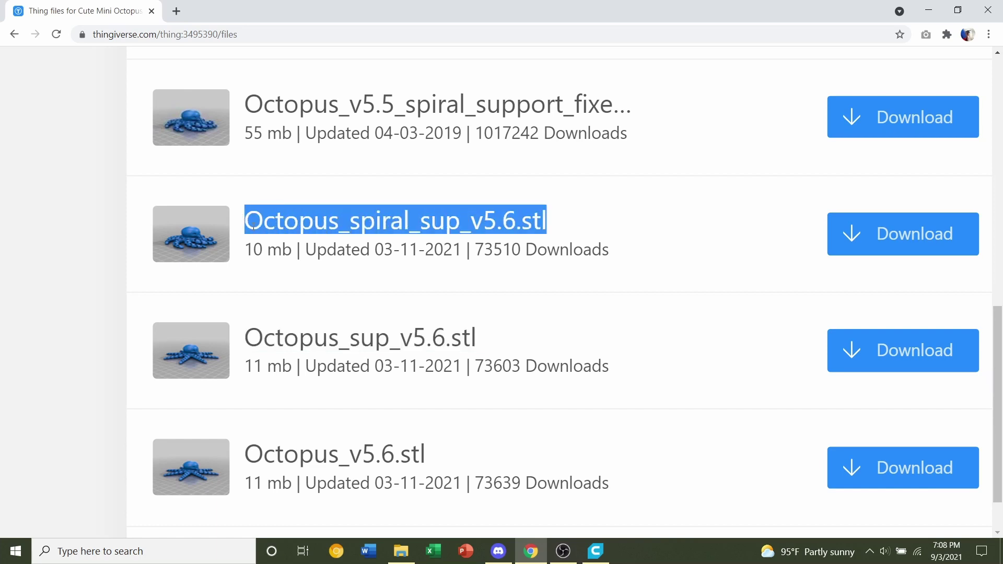
left_click(553, 327)
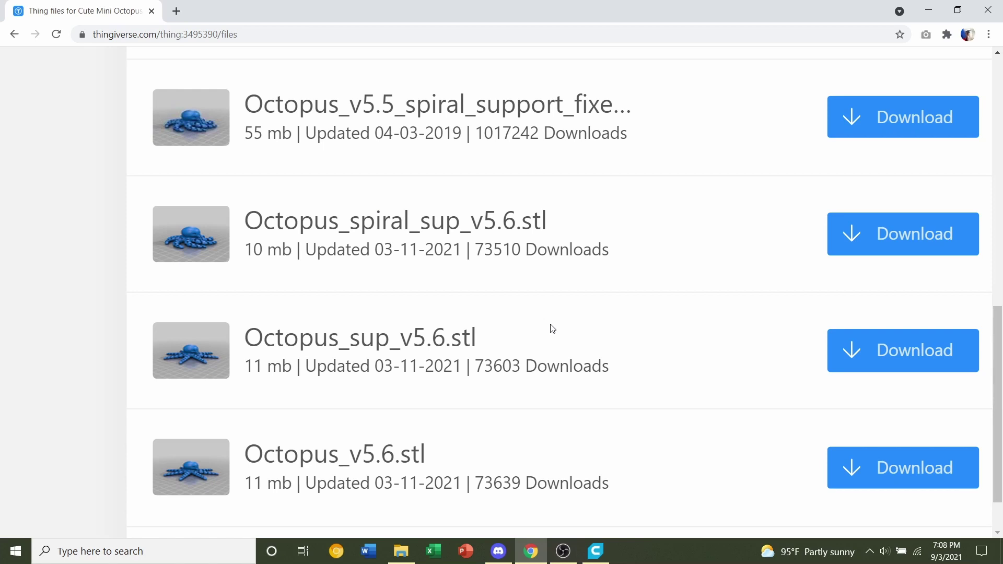
left_click_drag(594, 347, 248, 324)
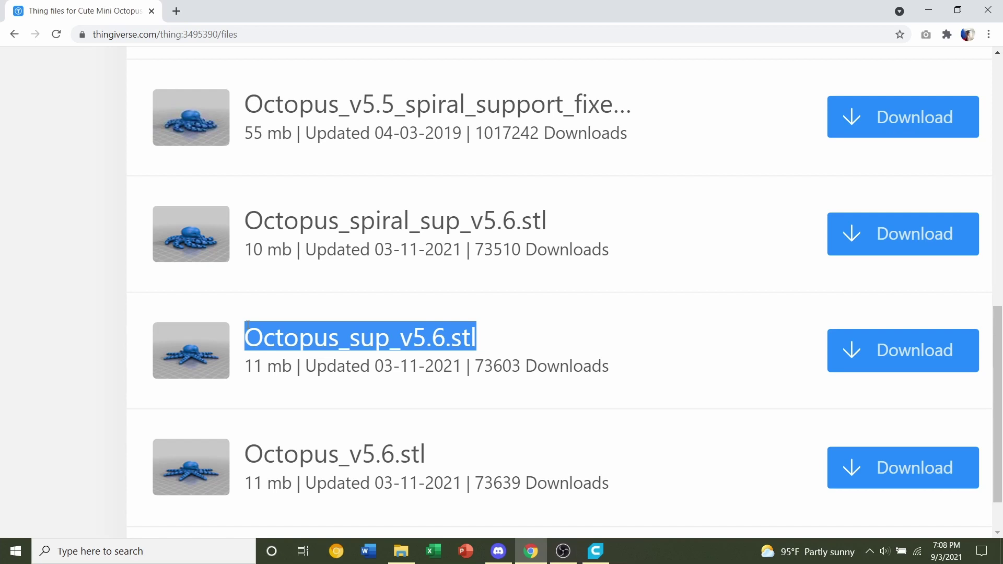
left_click_drag(572, 228, 230, 235)
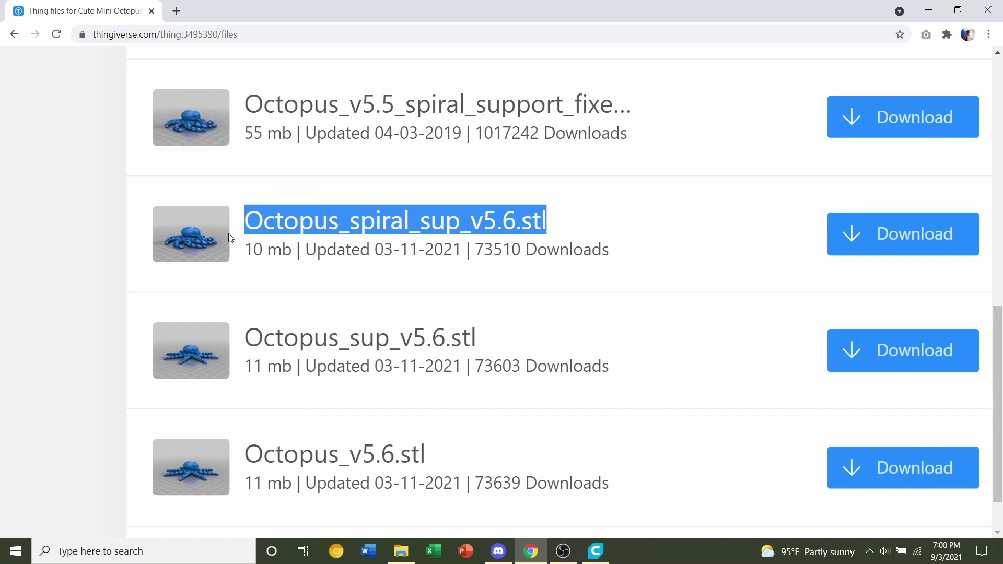
left_click_drag(513, 335, 229, 339)
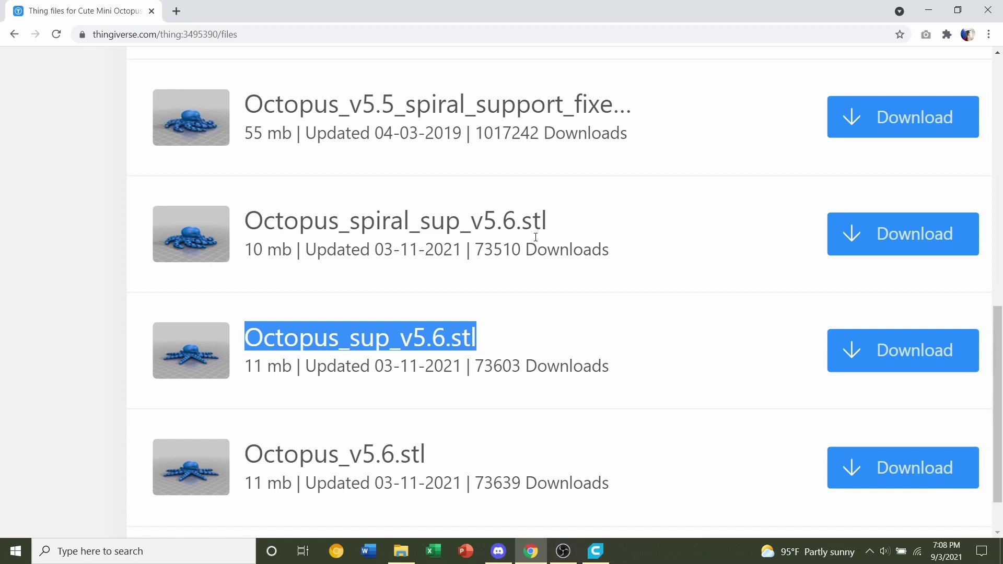
left_click_drag(584, 217, 242, 224)
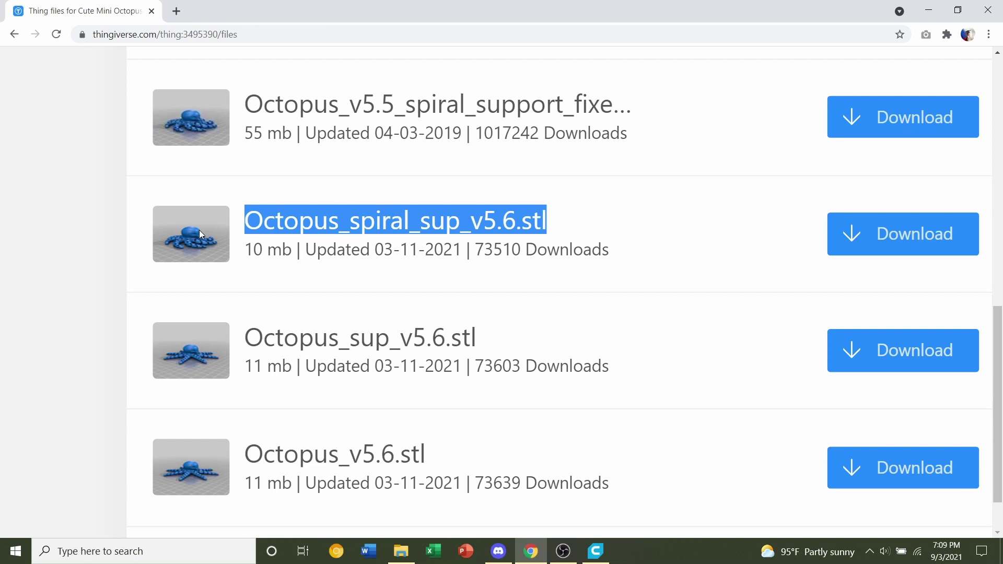
triple_click(209, 348)
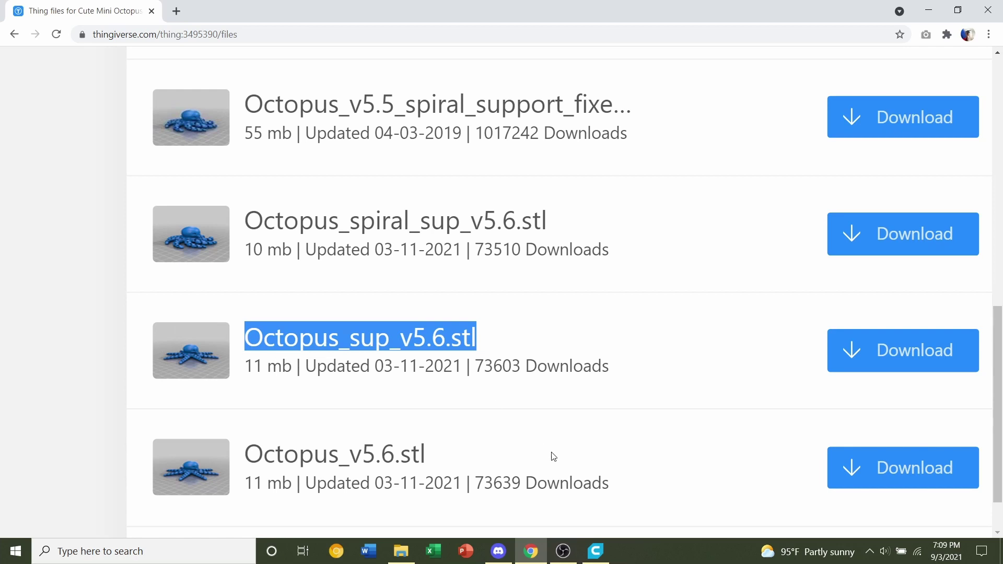
scroll(552, 457, "down", 4, "ctrl")
left_click(735, 320)
scroll(734, 319, "up", 4)
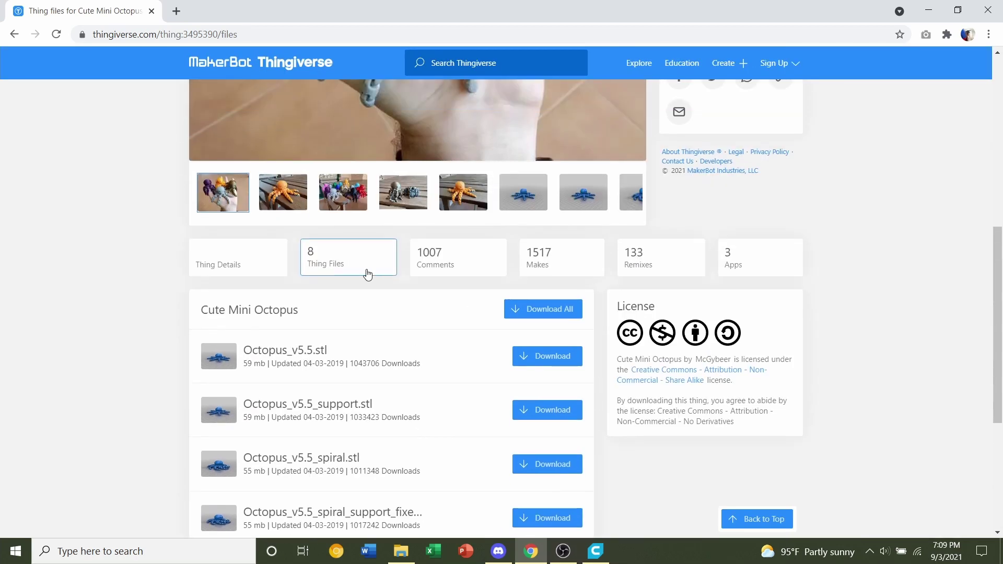
Review the thing's print settings: no rafts, no supports, 200 µm resolution, head 15% infill.
left_click(221, 263)
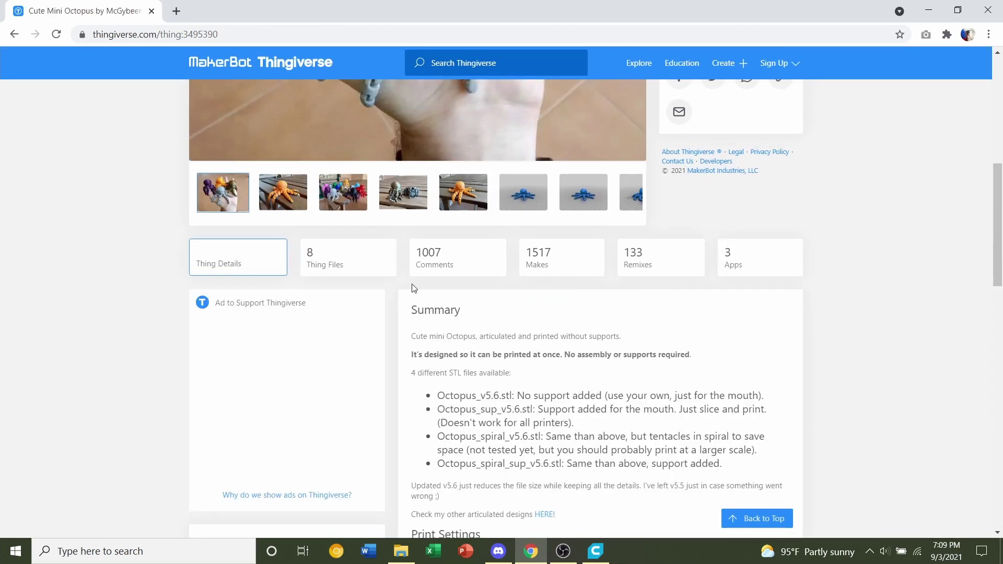
scroll(548, 282, "down", 3)
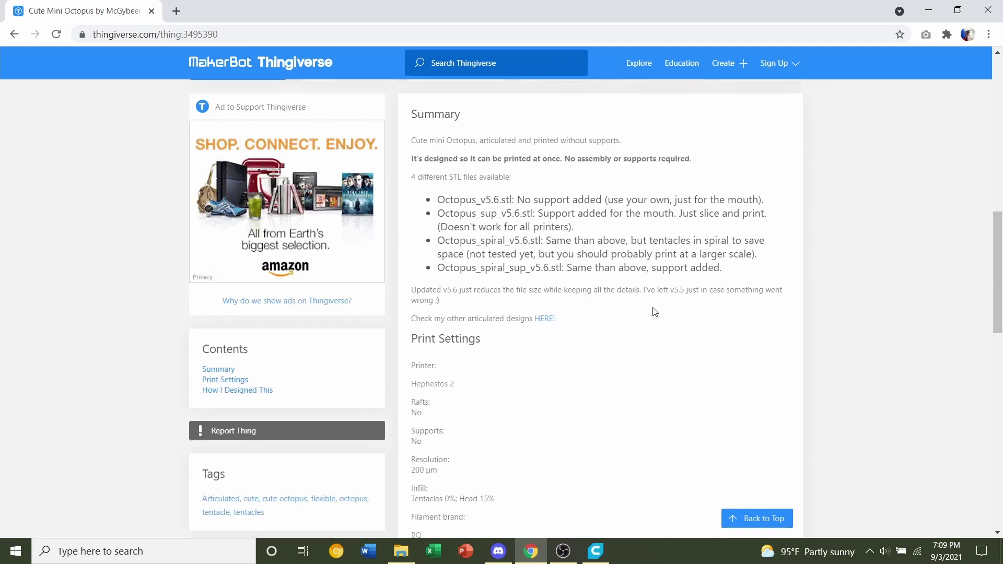
scroll(655, 312, "down", 2)
scroll(655, 312, "up", 5, "ctrl")
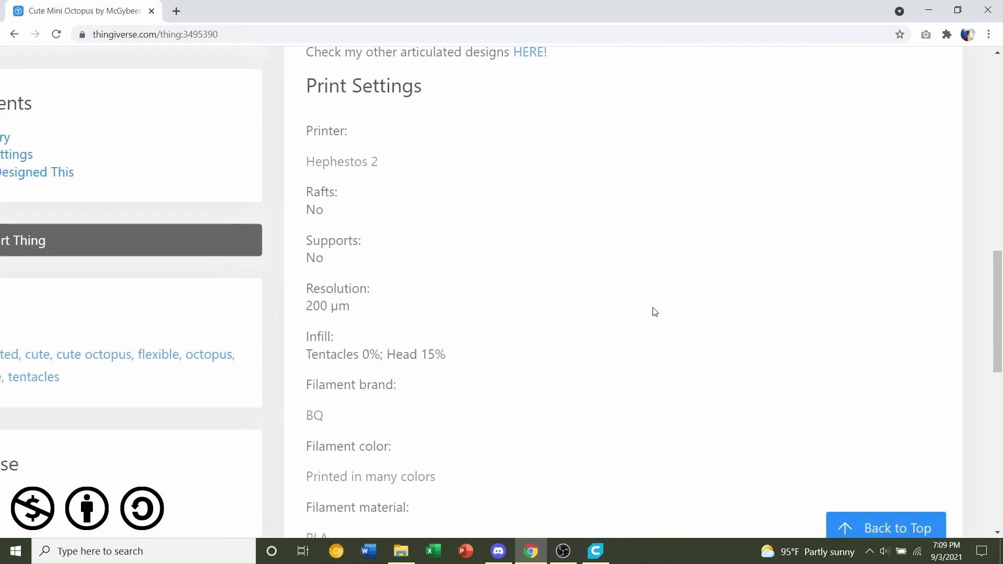
triple_click(334, 217)
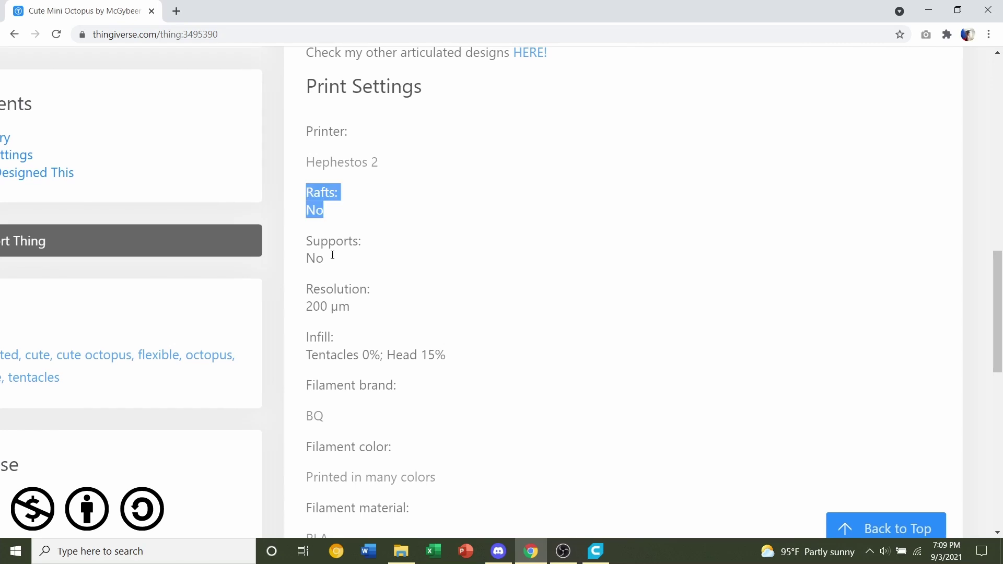
left_click_drag(338, 266, 296, 241)
left_click_drag(370, 312, 299, 288)
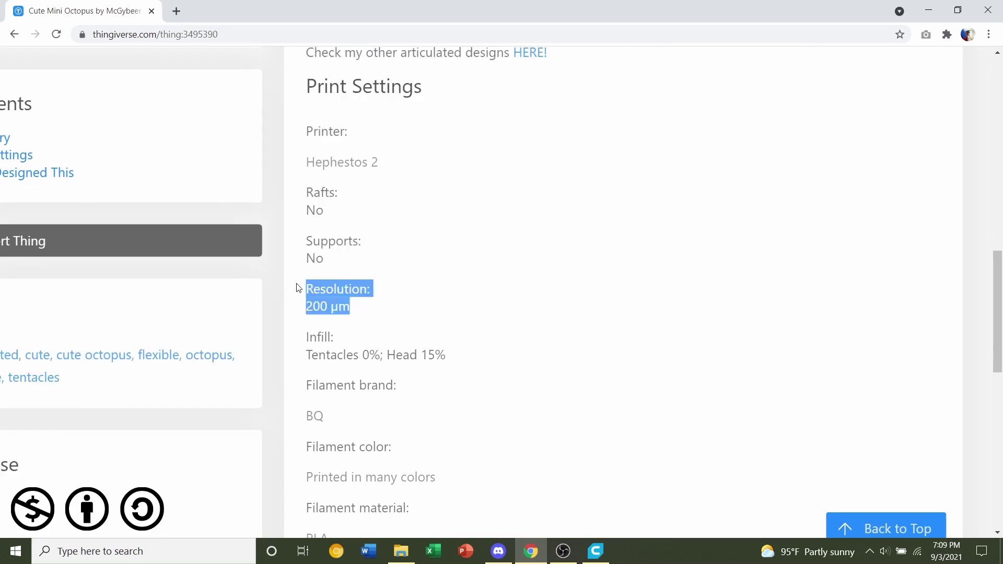
left_click(410, 290)
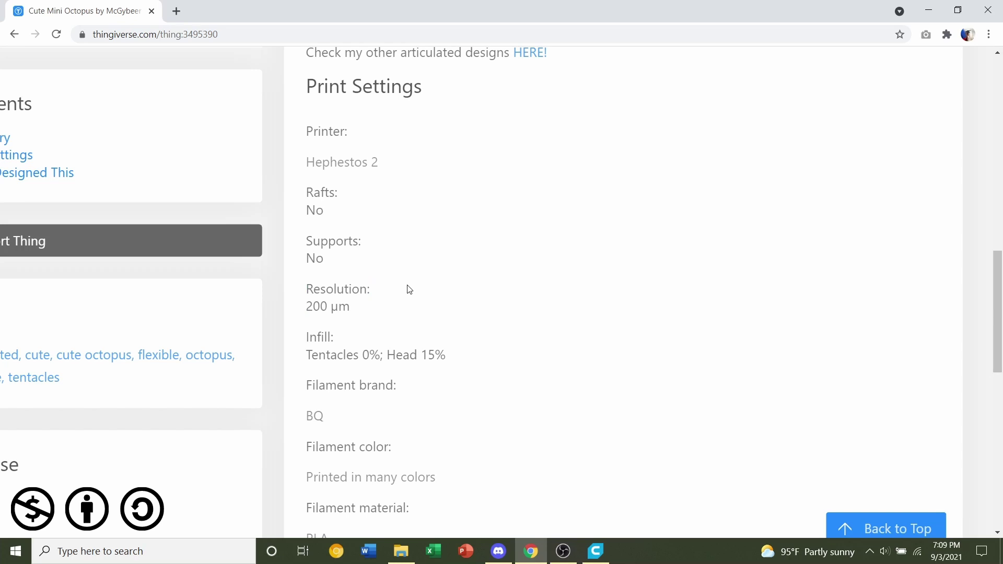
scroll(409, 290, "down", 1)
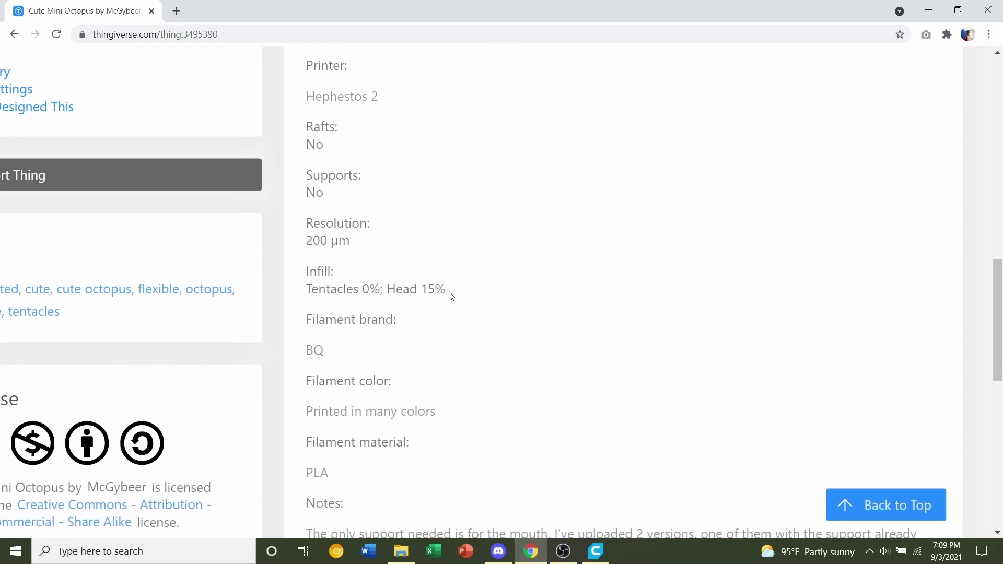
left_click_drag(447, 292, 385, 290)
left_click(483, 275)
scroll(484, 275, "down", 4, "ctrl")
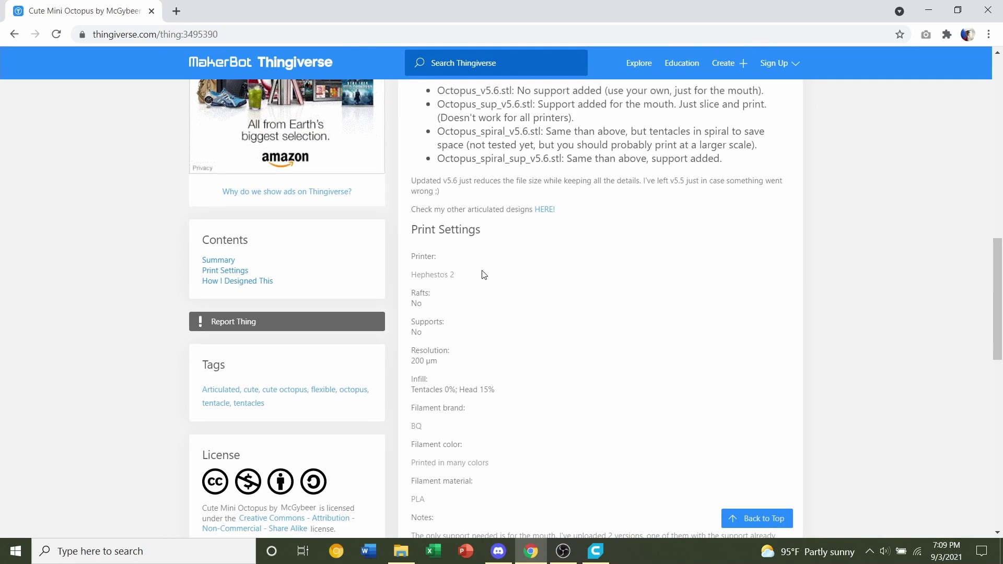
scroll(483, 275, "up", 8)
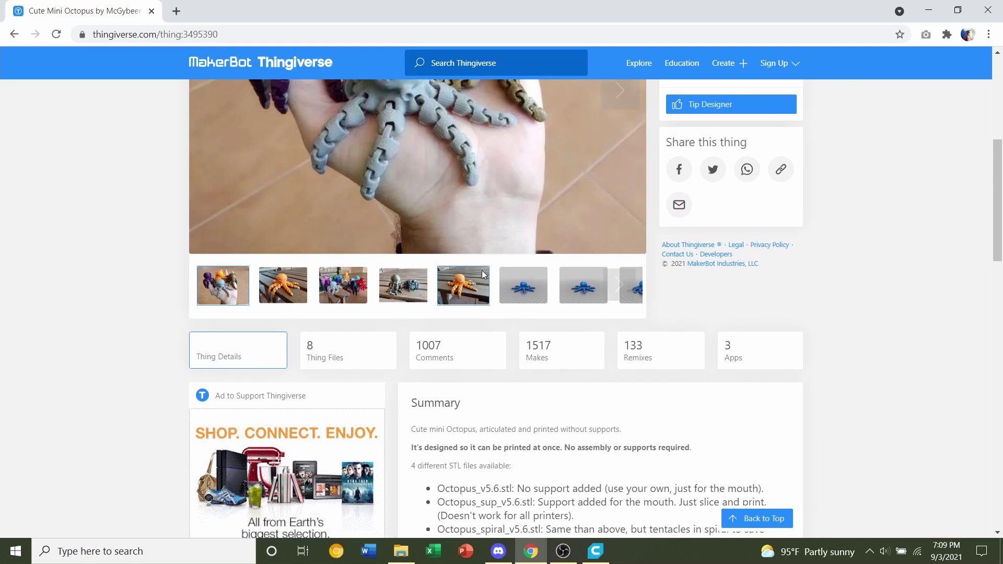
scroll(481, 272, "up", 1)
Back in the file list, download Octopus_sup_v5.6.stl and show it in its folder.
left_click(350, 418)
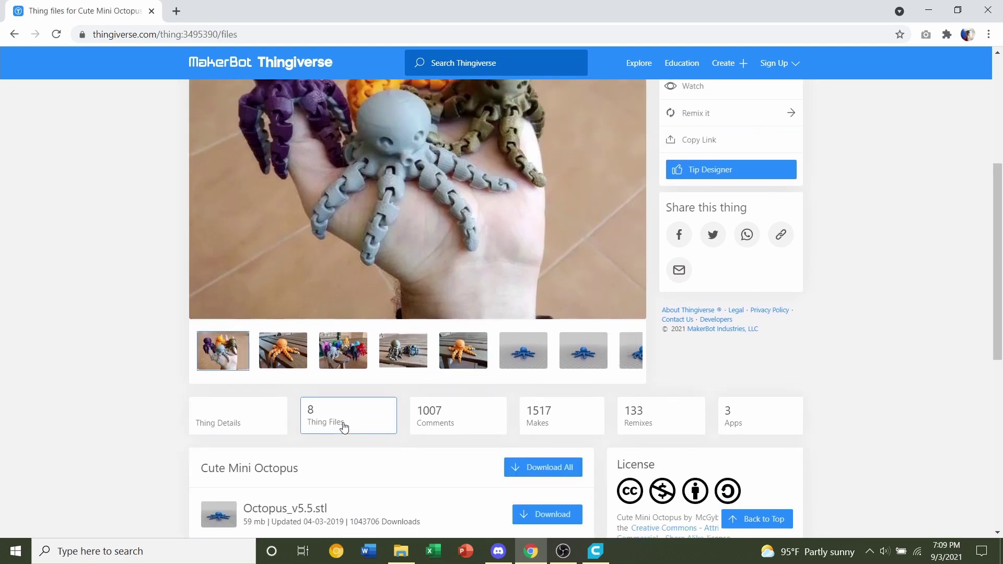
scroll(426, 334, "down", 6)
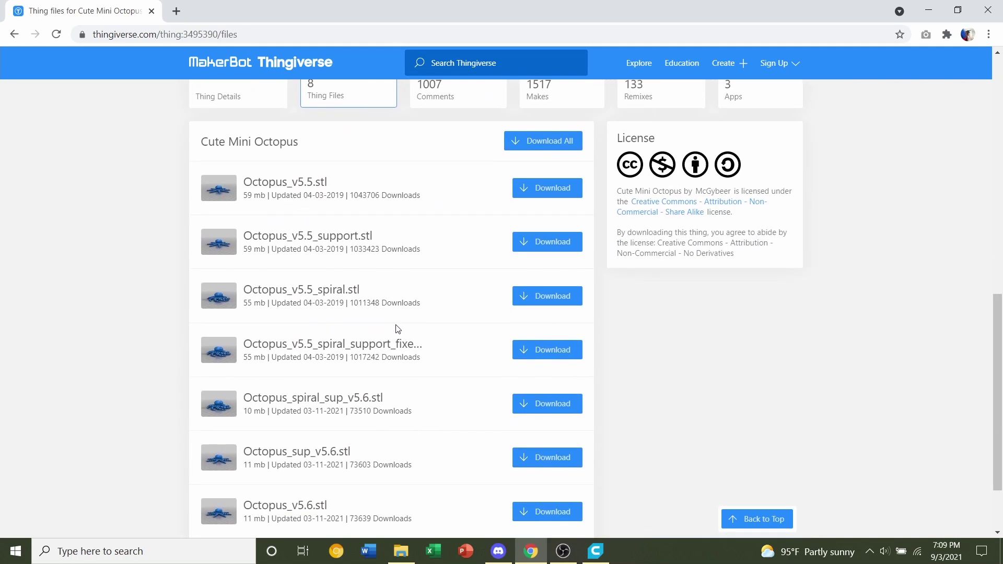
scroll(397, 329, "down", 2)
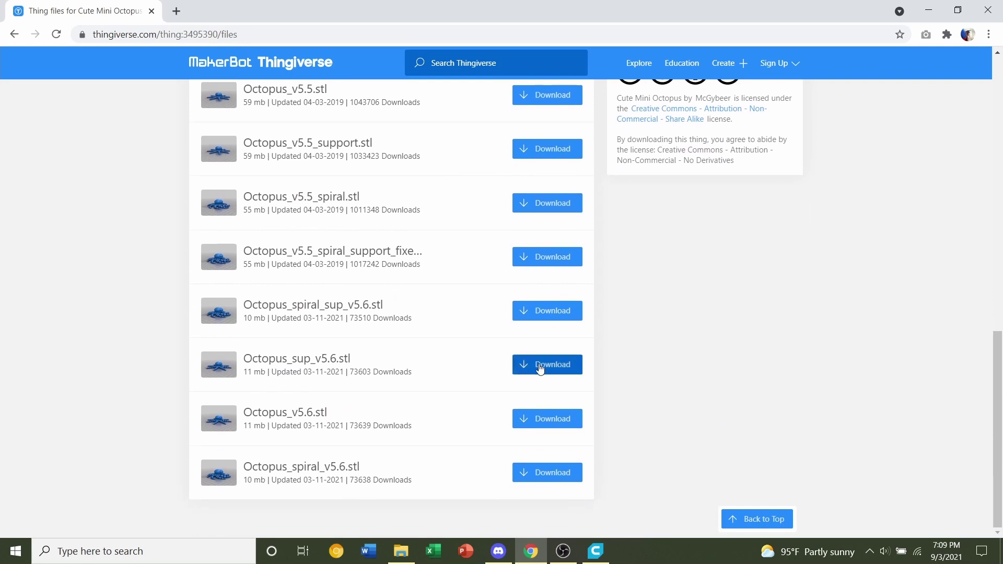
left_click_drag(379, 360, 306, 360)
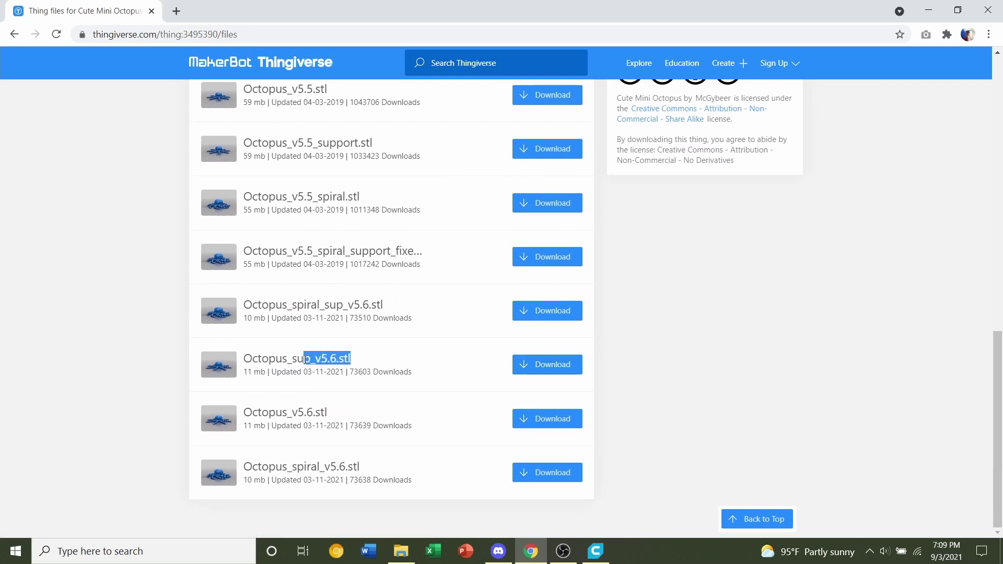
left_click(553, 366)
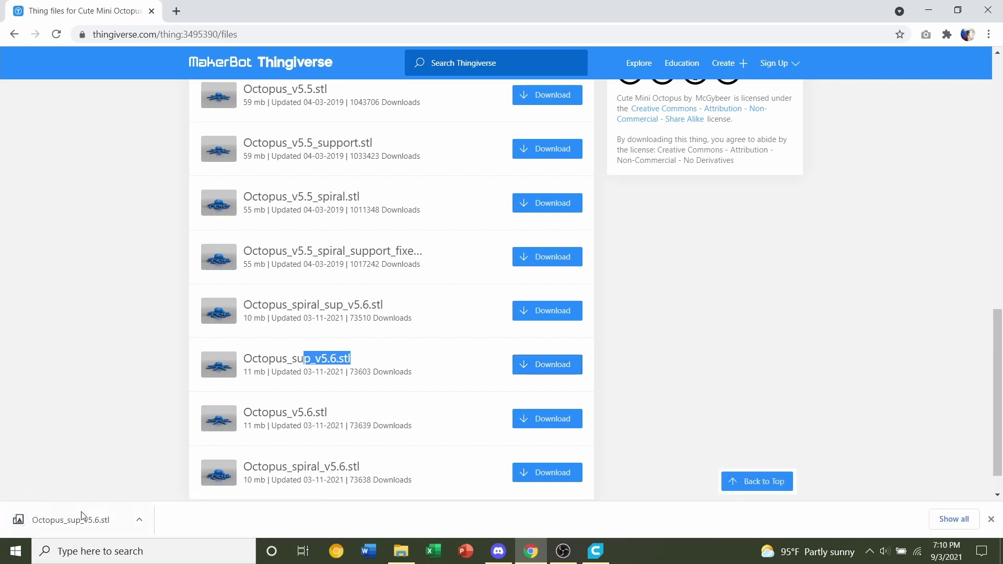
left_click(139, 521)
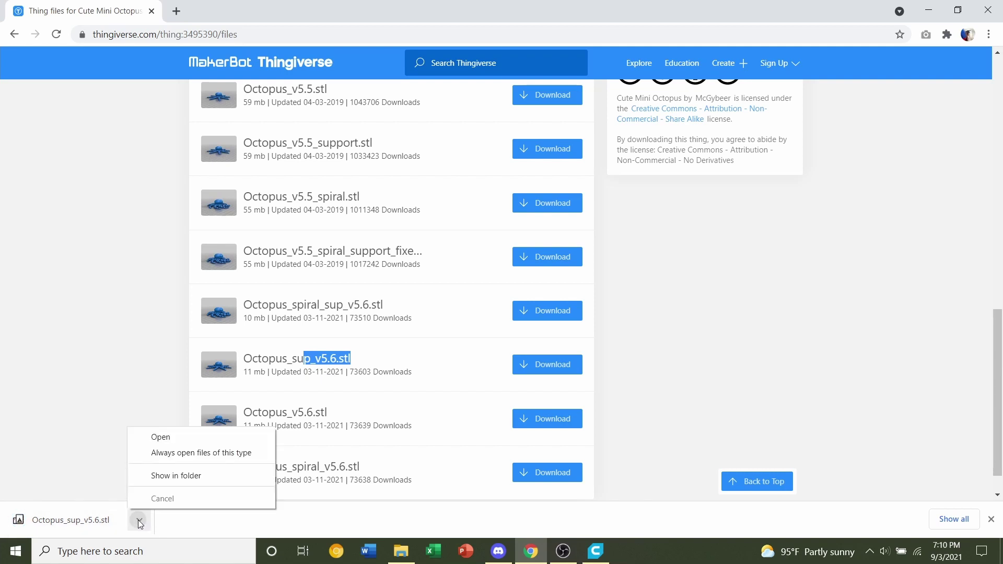
left_click(168, 477)
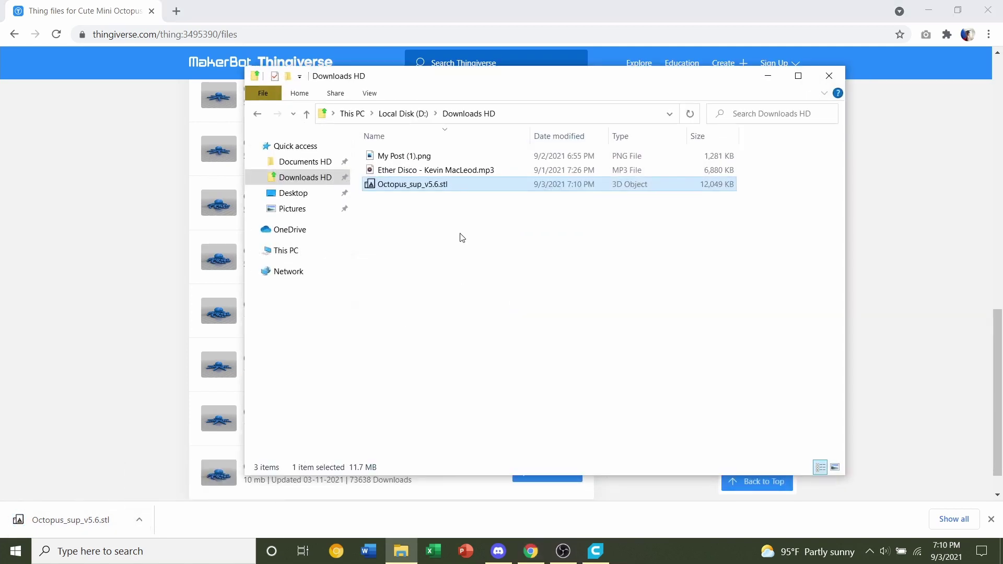
Drag Octopus_sup_v5.6.stl onto the Cura build plate and orbit around the loaded octopus.
left_click_drag(424, 184, 483, 327)
right_click_drag(463, 186, 516, 316)
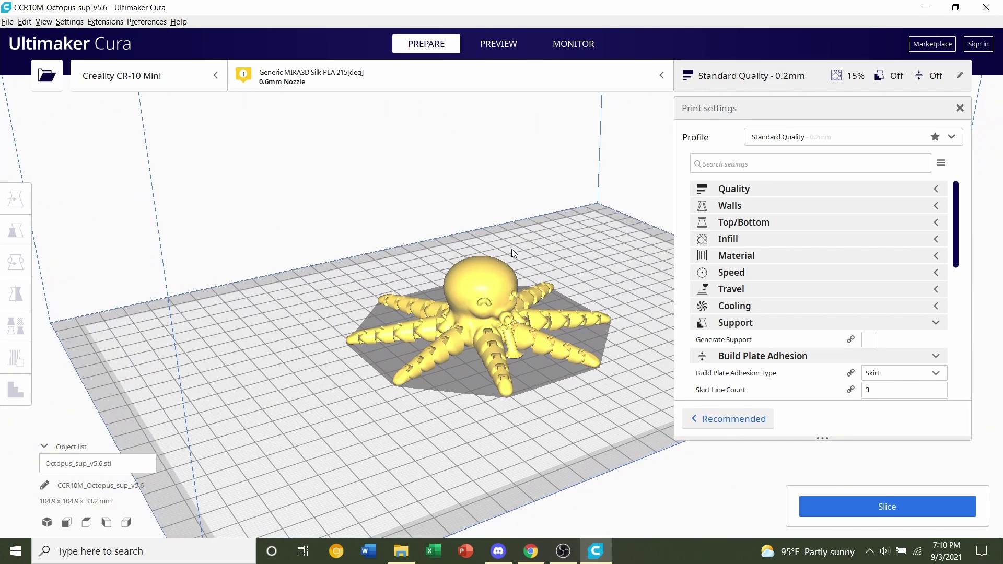
Reapply the Standard Quality - 0.2 mm profile and discard custom changes, restoring 20% infill.
right_click_drag(506, 242, 469, 313)
scroll(484, 302, "up", 3)
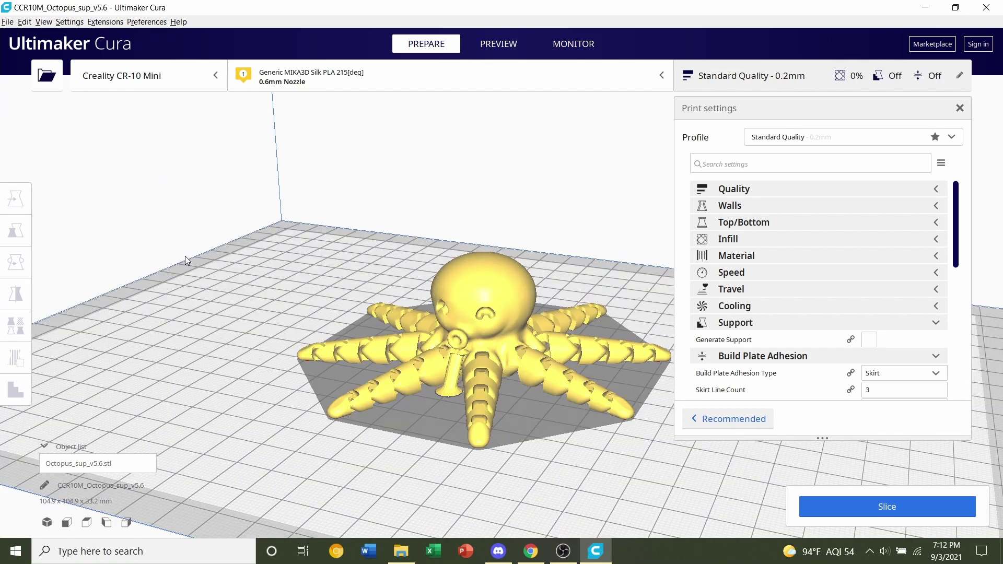
right_click_drag(185, 255, 220, 251)
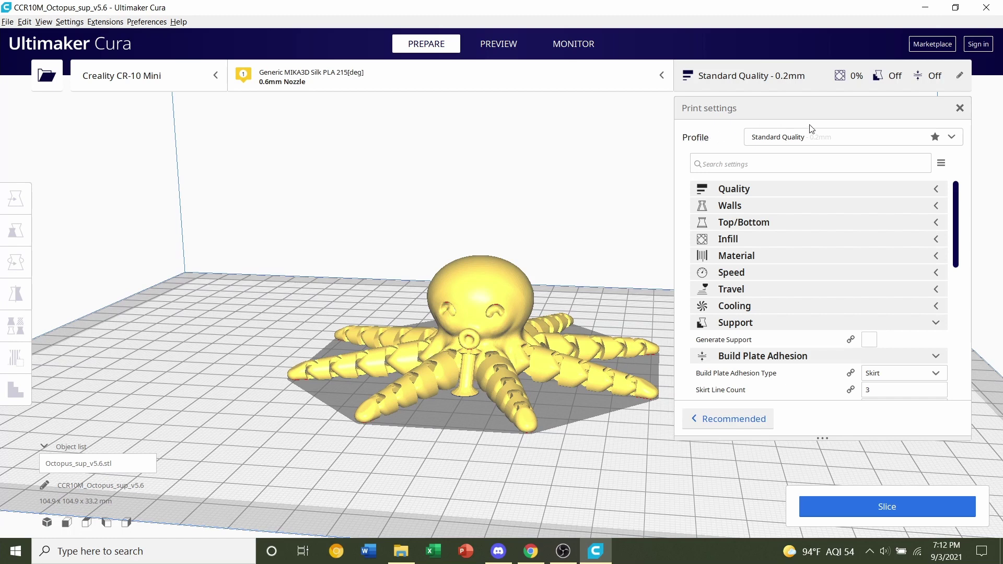
left_click(876, 139)
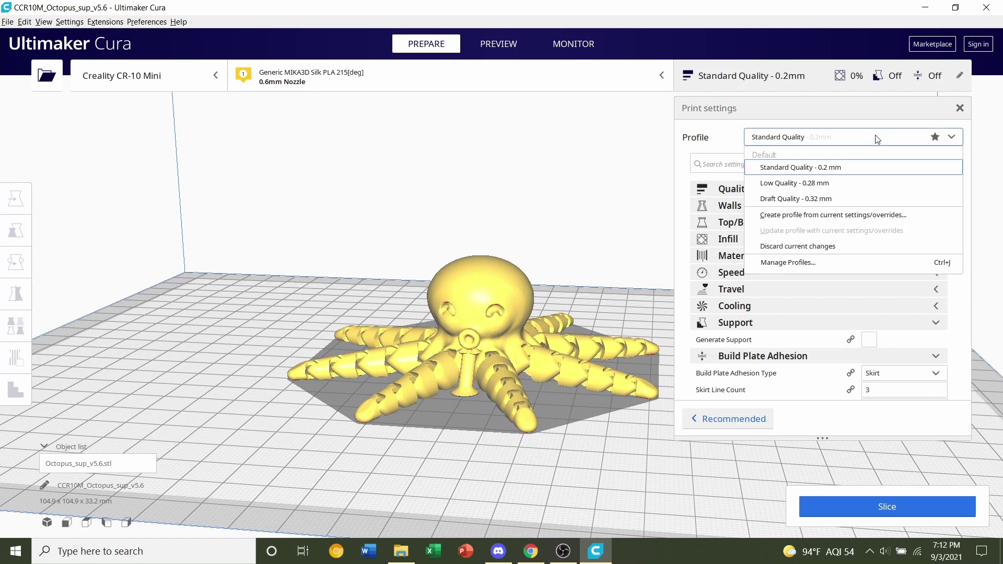
left_click(846, 168)
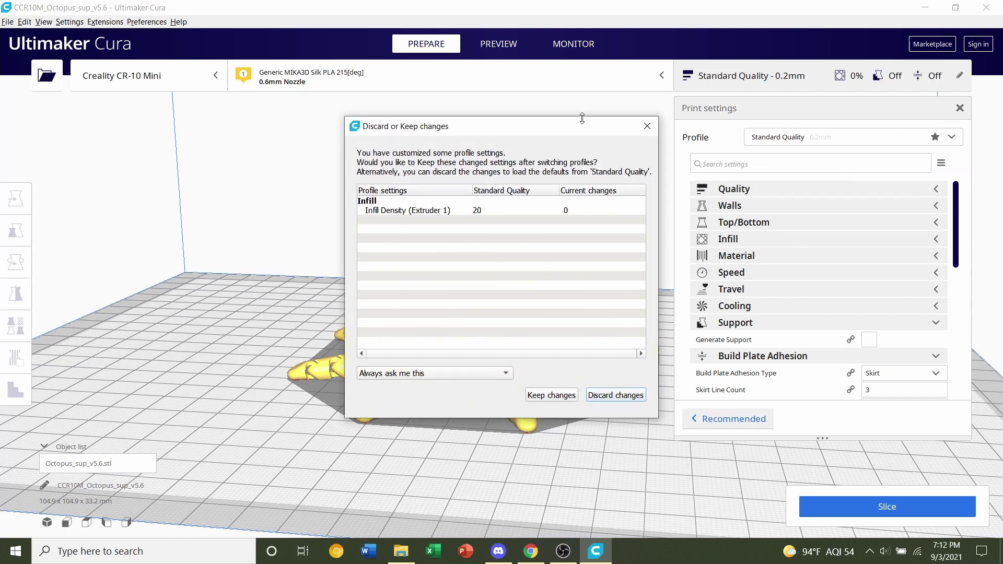
left_click_drag(518, 136, 492, 126)
left_click(609, 389)
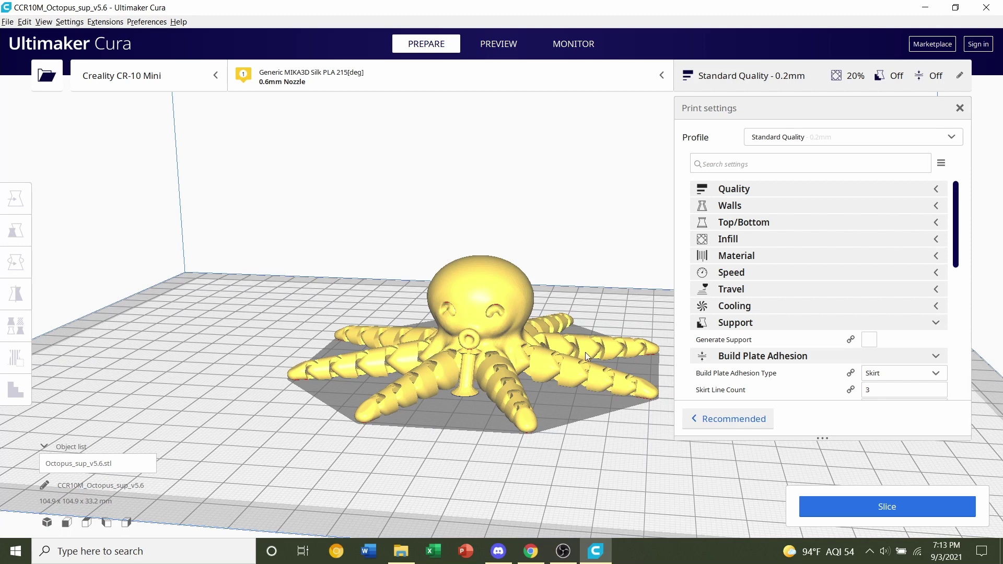
Set Infill Density to 15% under Infill, giving a 12.0 mm infill line distance.
left_click(782, 240)
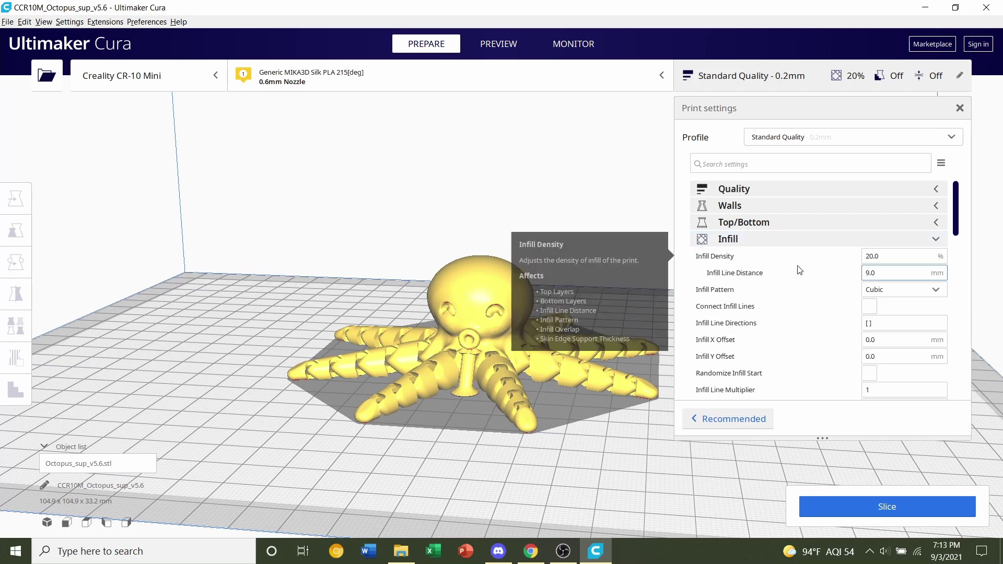
mouse_move(802, 265)
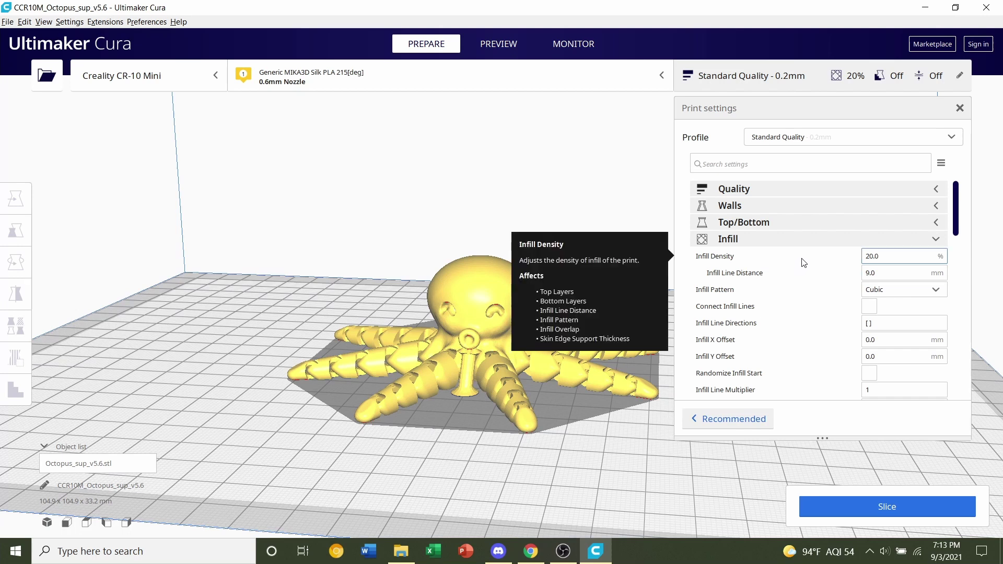
left_click(883, 256)
type("15")
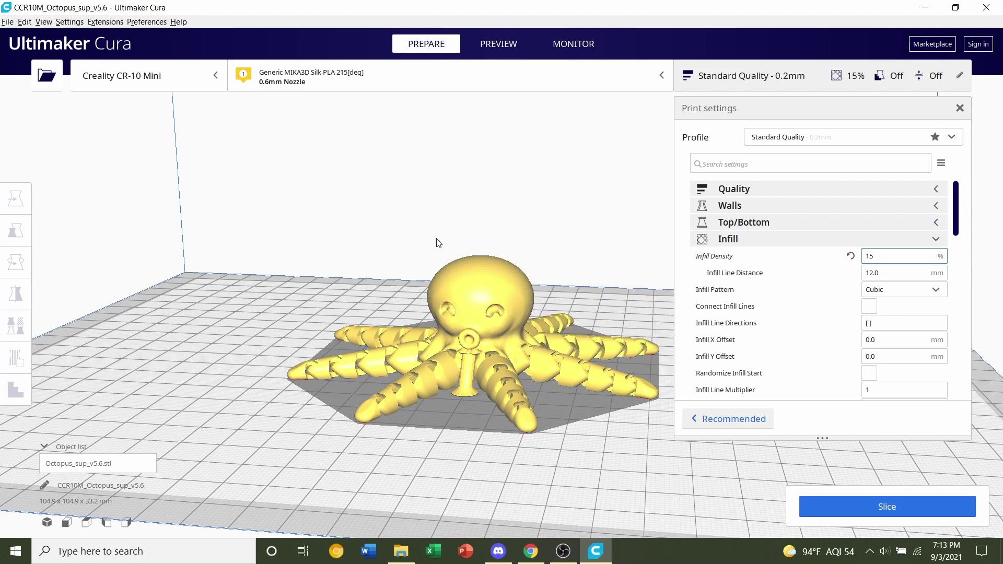
right_click_drag(415, 400, 468, 355)
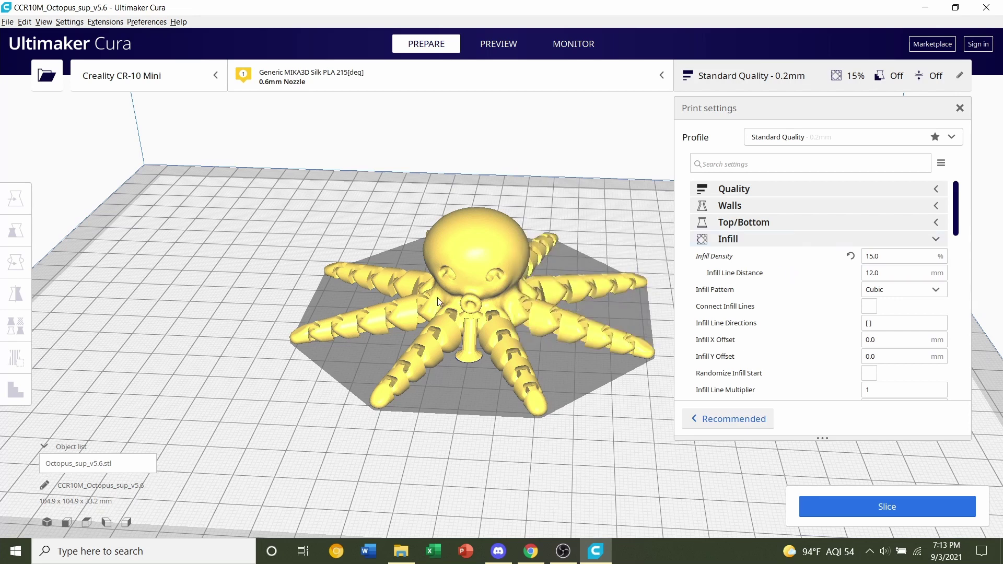
Change the infill density from 15 to 0%, making the infill line distance 0.0 mm.
right_click_drag(437, 297, 413, 279)
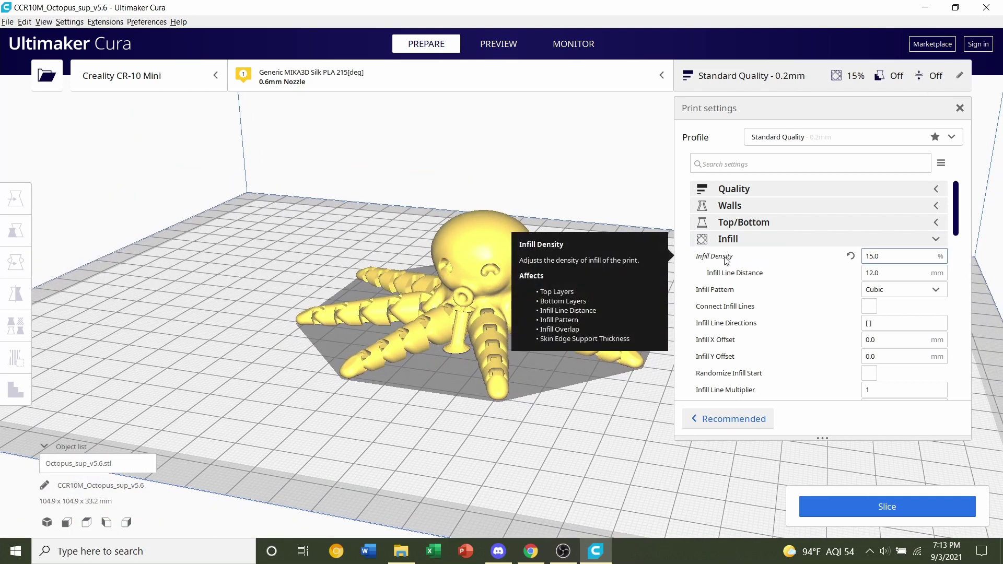
left_click_drag(888, 256, 857, 265)
type("0")
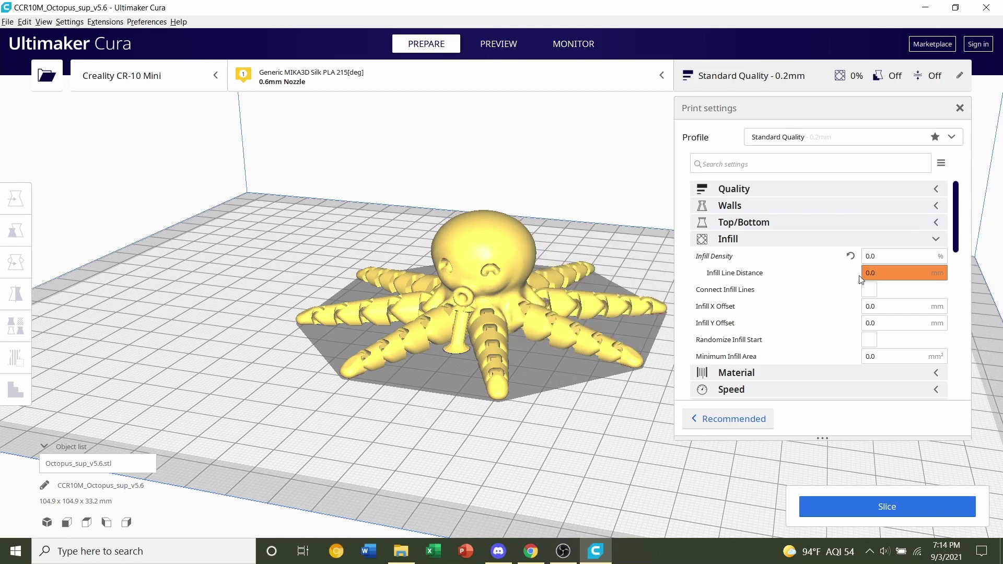
right_click_drag(421, 224, 479, 211)
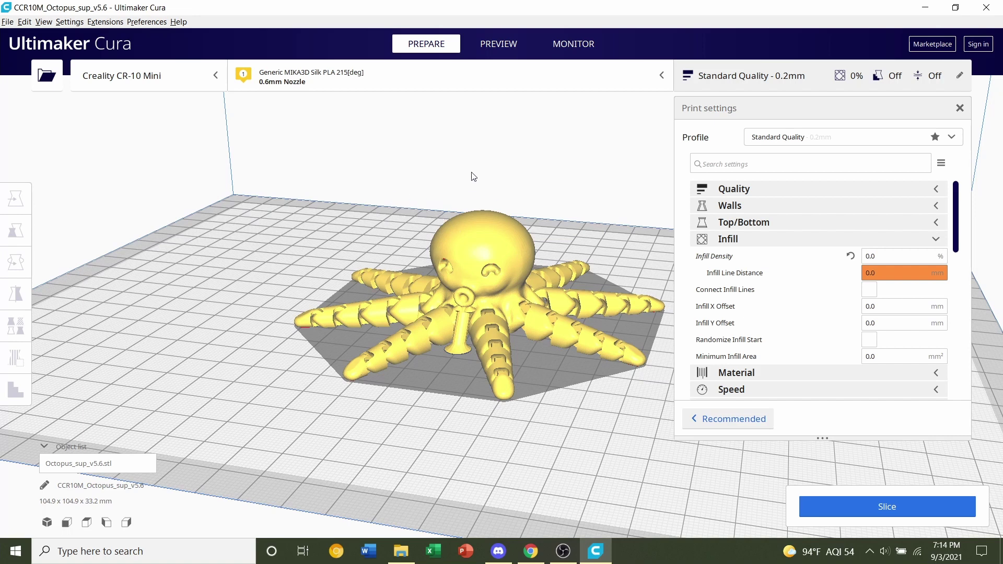
Select the octopus and place a Support Blocker cube on its head.
left_click(463, 242)
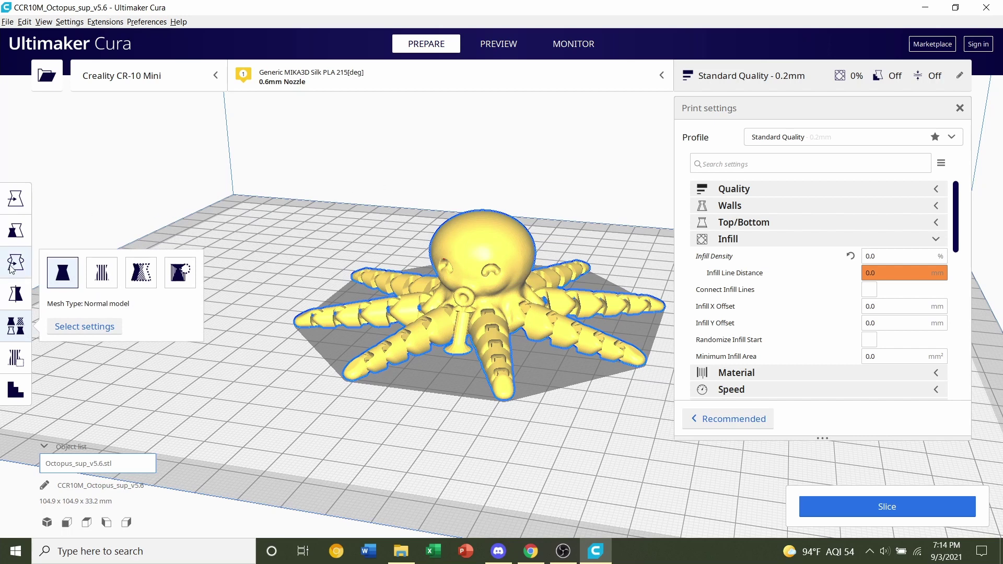
left_click(13, 361)
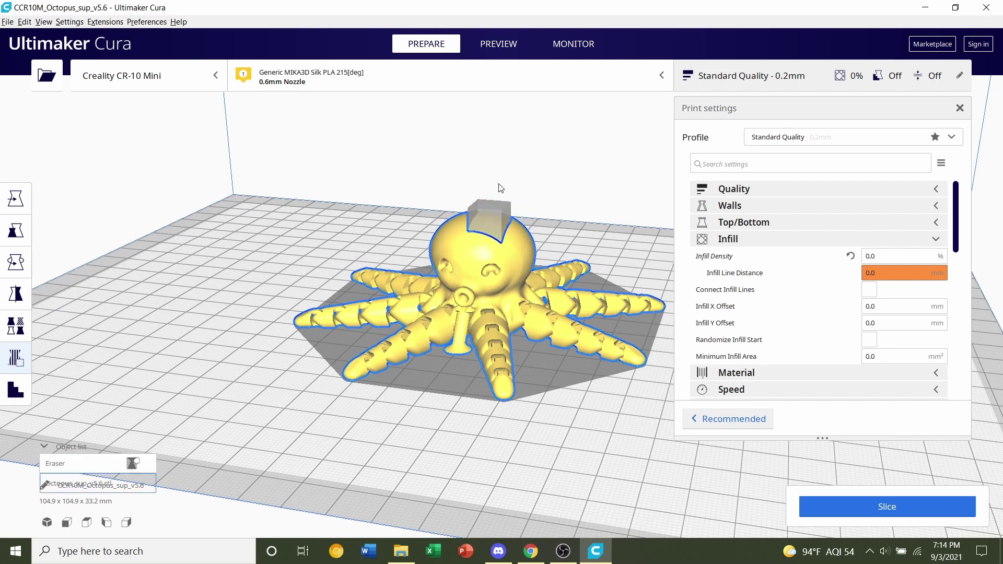
scroll(490, 221, "up", 3)
right_click_drag(474, 211, 444, 233)
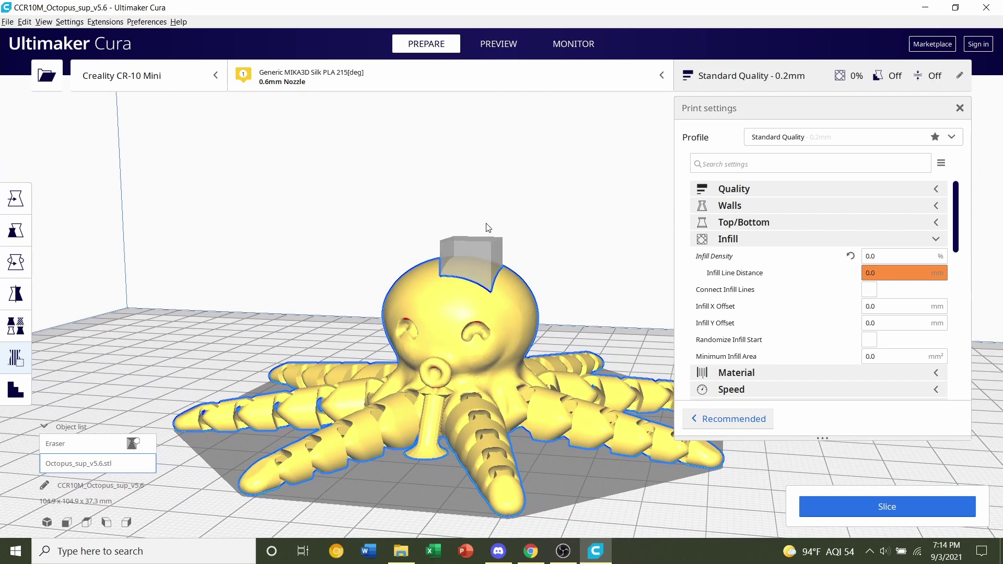
left_click(477, 243)
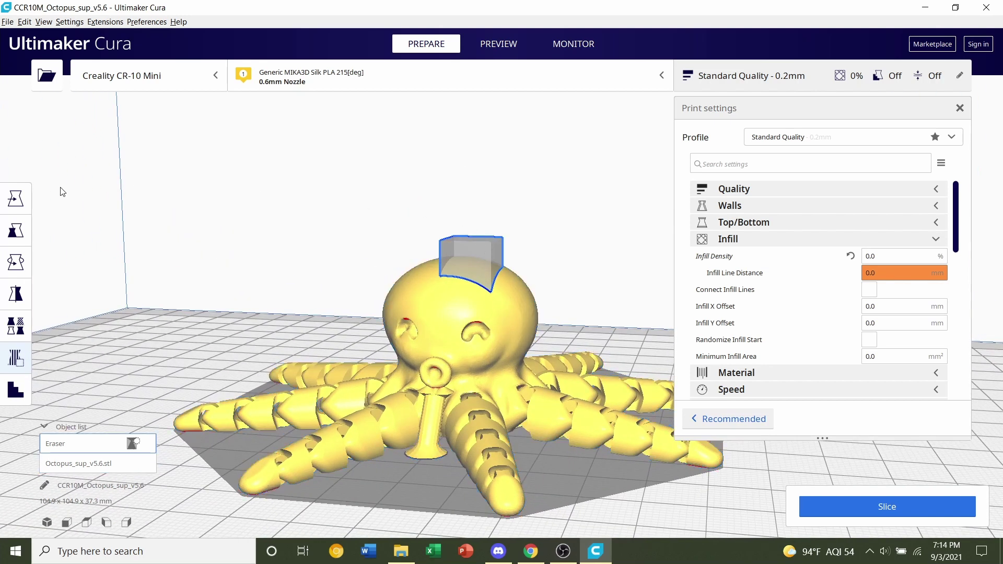
Scale the blocker cube uniformly to 350% (35 mm per side).
left_click(16, 231)
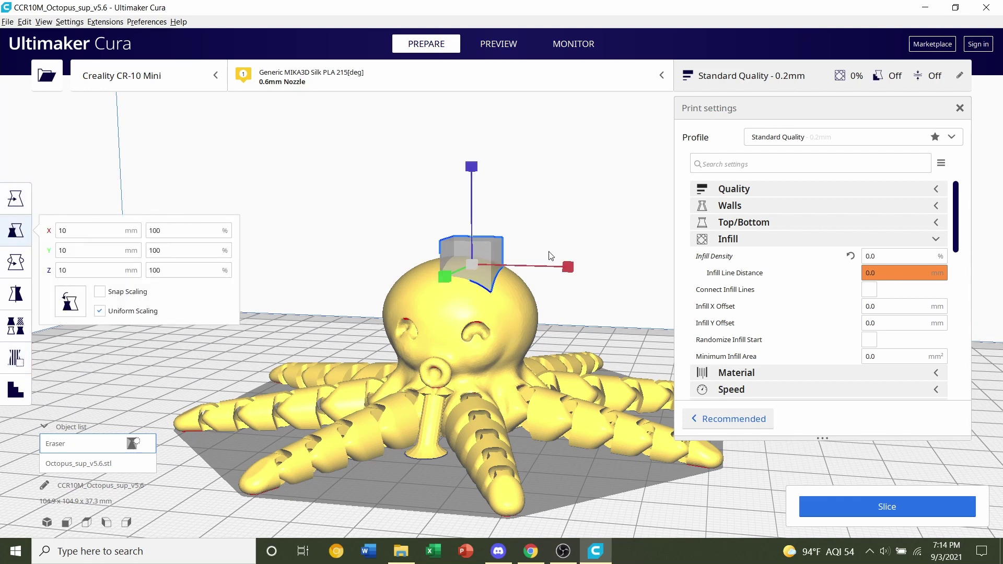
left_click_drag(570, 268, 825, 274)
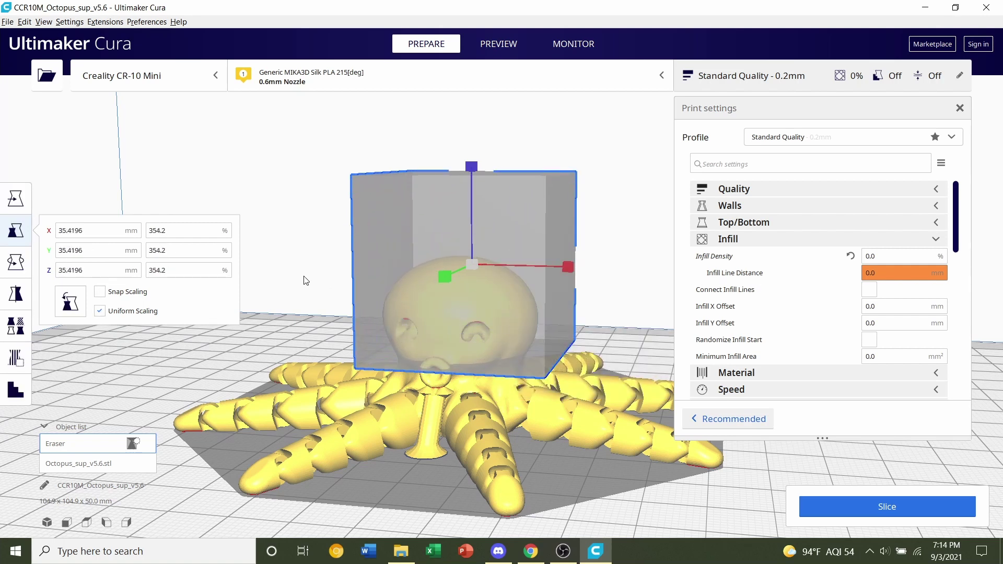
mouse_move(305, 280)
right_mouse_down()
mouse_move(15, 265)
mouse_move(528, 277)
right_mouse_up()
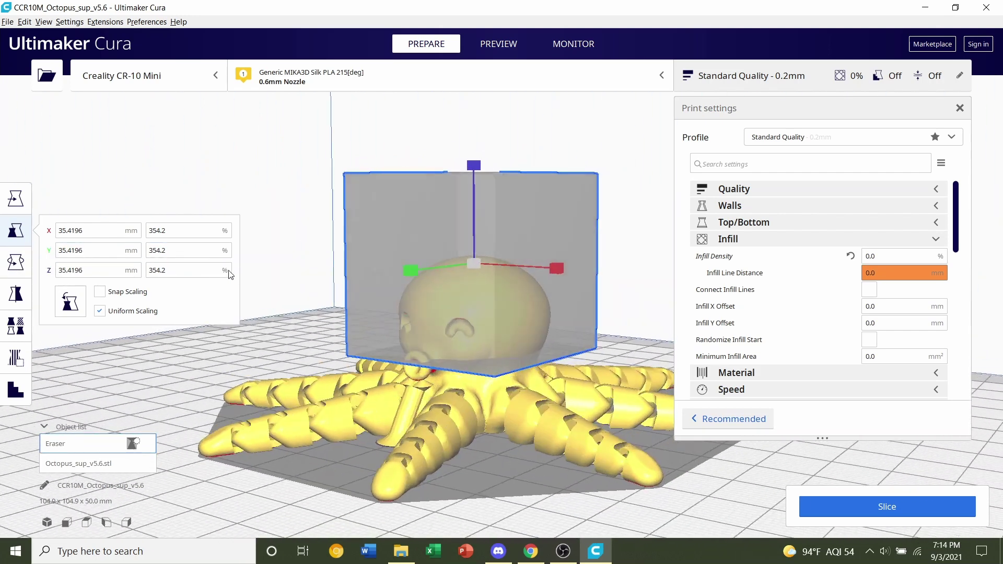
mouse_move(222, 270)
right_mouse_down()
mouse_move(235, 256)
mouse_move(249, 270)
right_mouse_up()
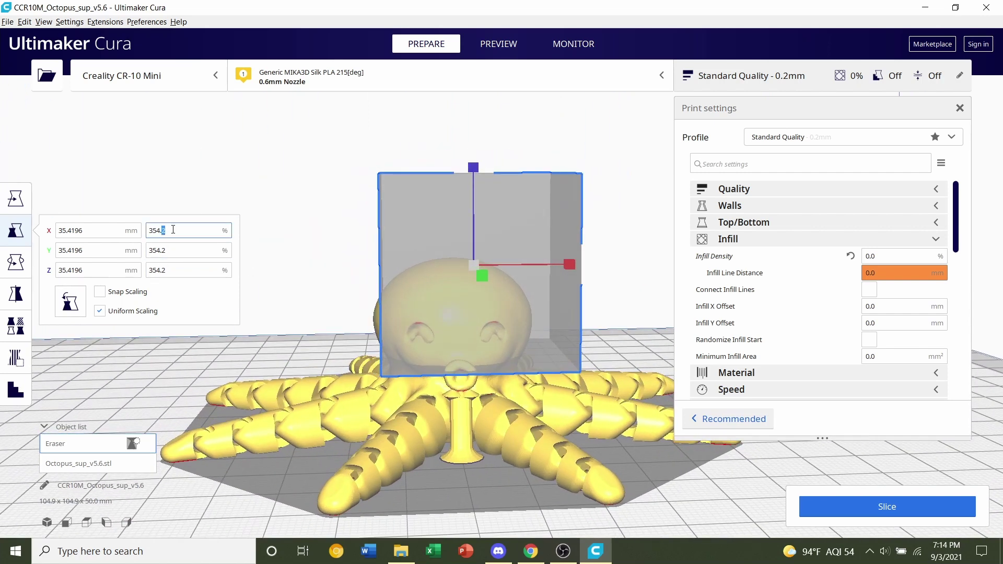
key("BackSpace")
key("BackSpace")
key("BackSpace")
key("BackSpace")
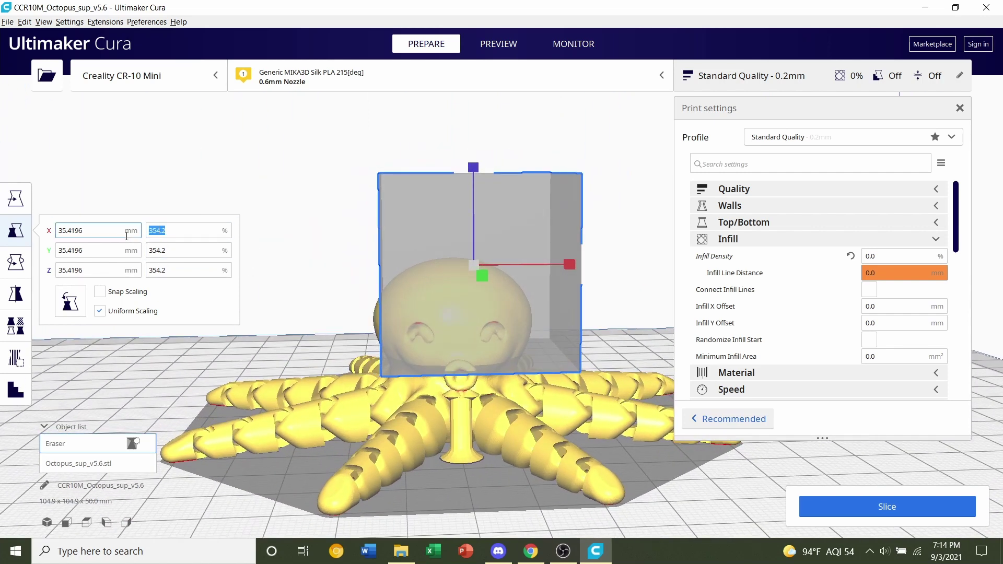
type("50")
key("Return")
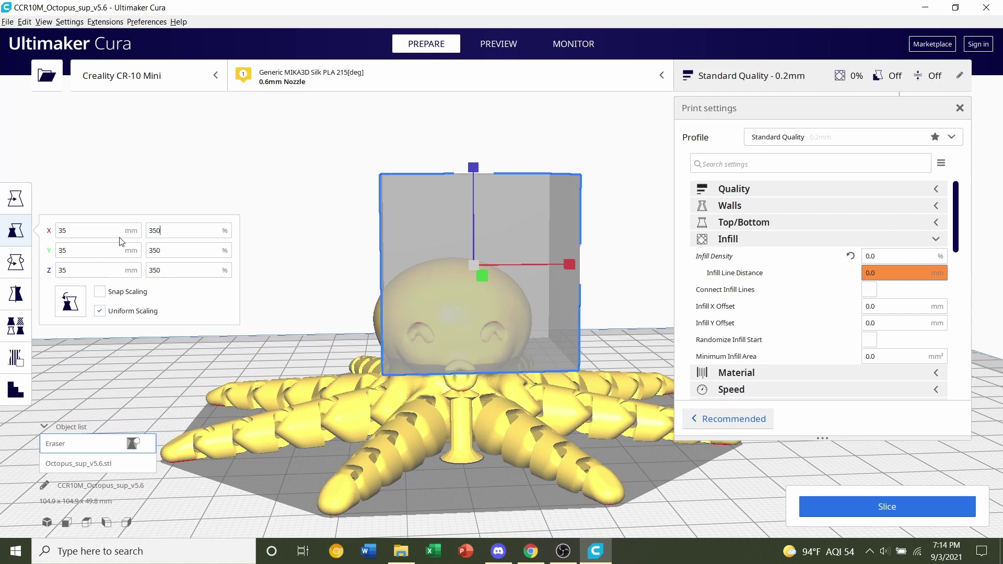
left_click(281, 186)
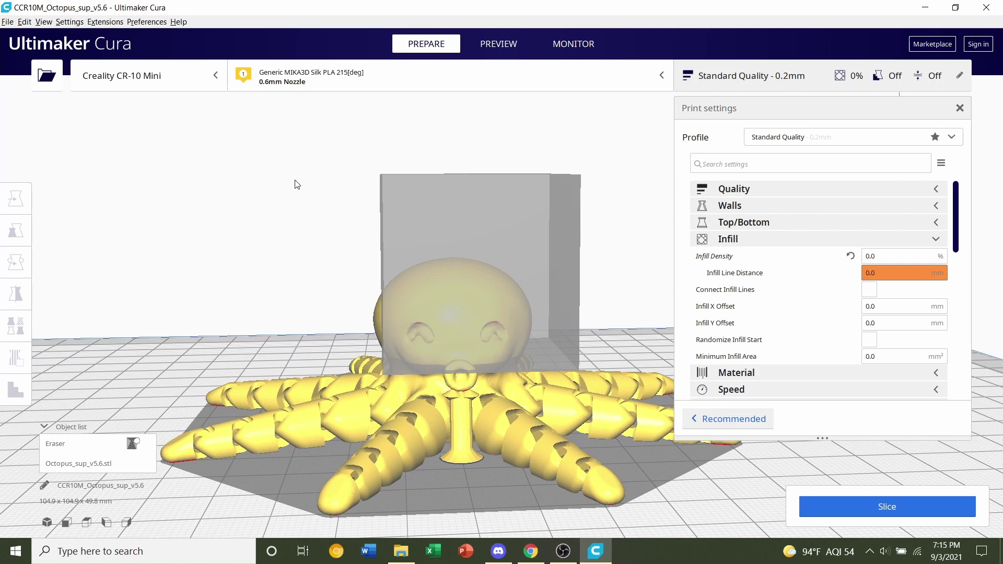
left_click(477, 208)
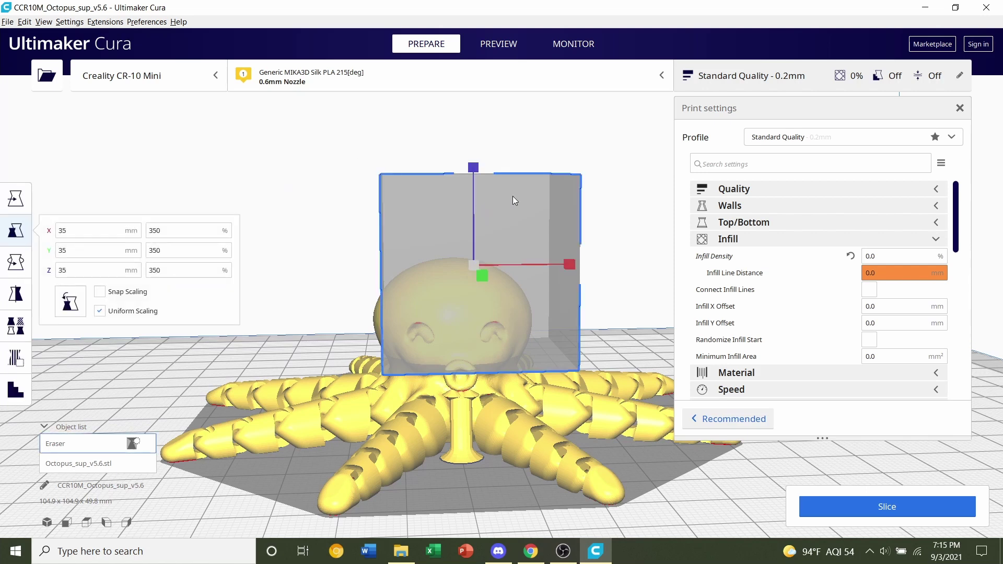
With the Move tool, shift the cube to X 1.469 mm and lower it to Z 11.7103 mm.
left_click(17, 199)
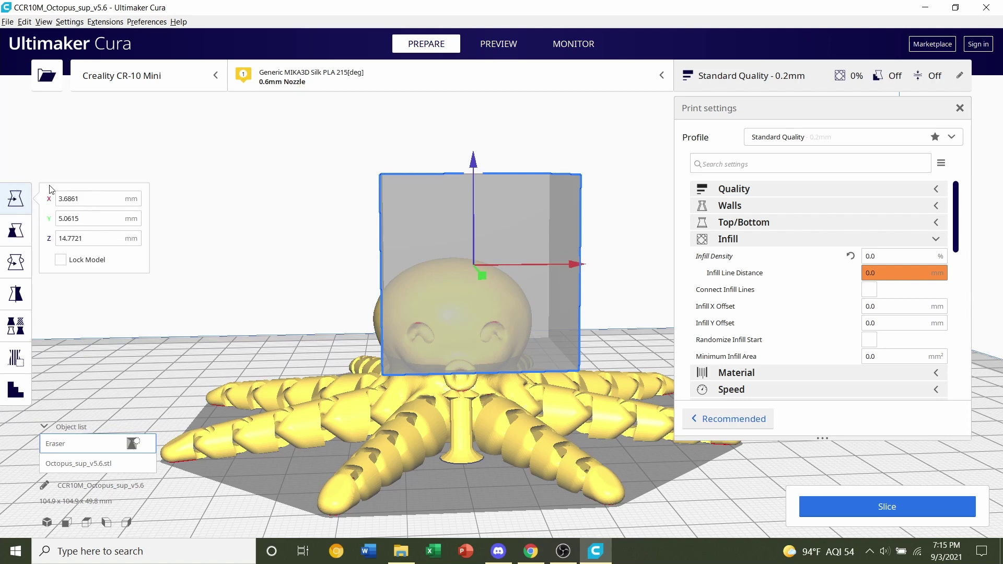
scroll(233, 179, "down", 1)
right_click_drag(233, 180, 568, 257)
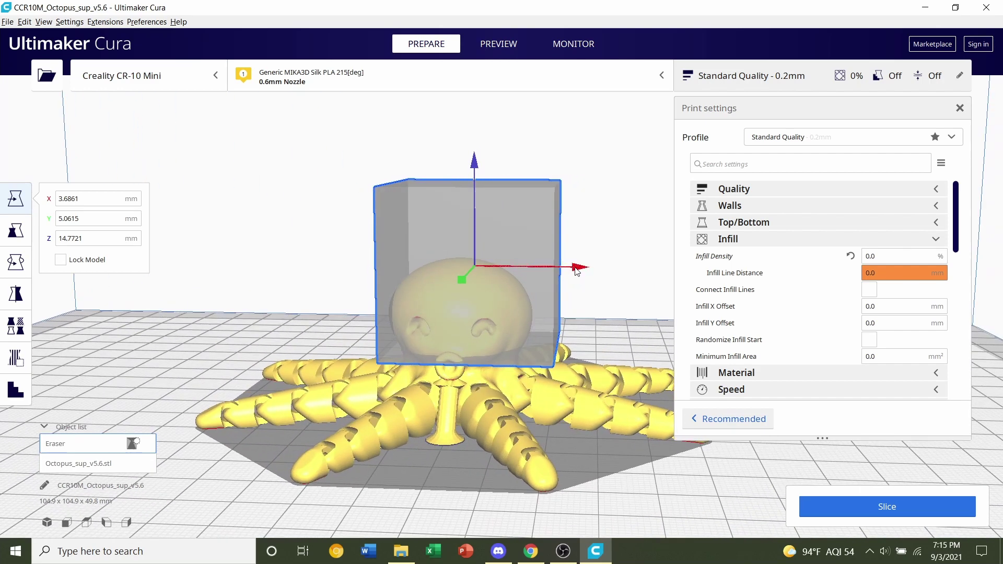
left_click_drag(580, 269, 579, 271)
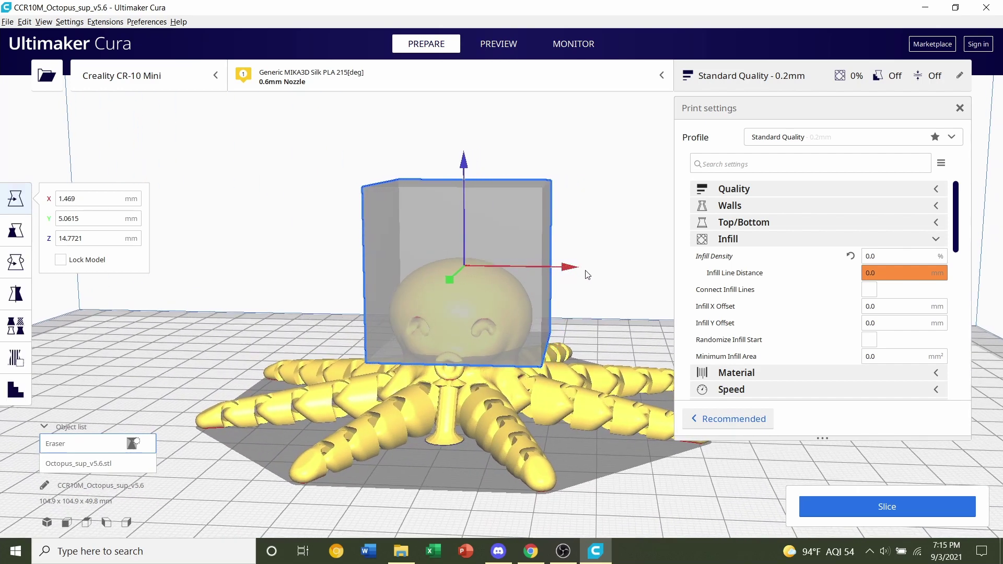
right_click_drag(579, 271, 362, 260)
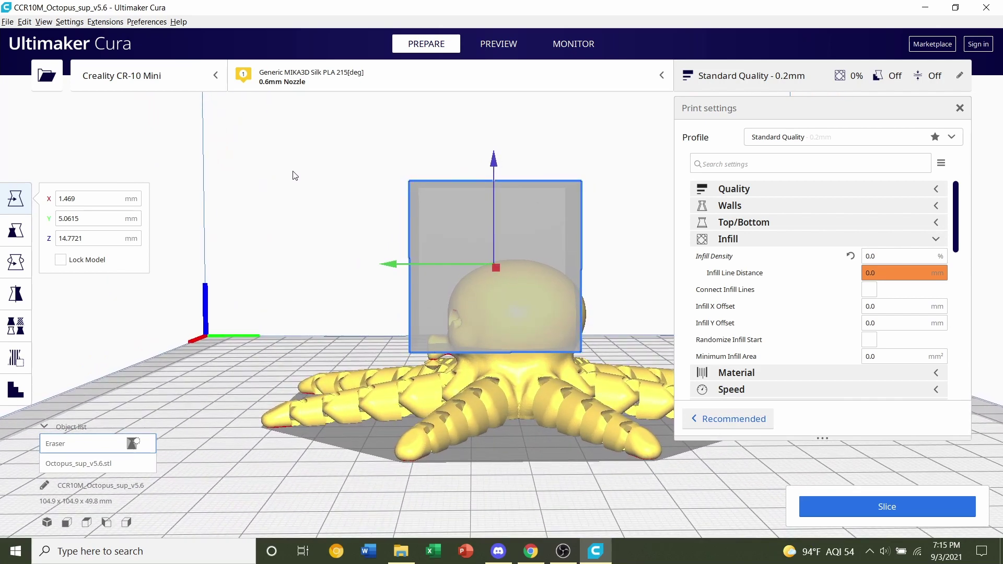
mouse_move(289, 170)
right_mouse_down()
mouse_move(315, 198)
mouse_move(345, 188)
mouse_move(298, 179)
right_mouse_up()
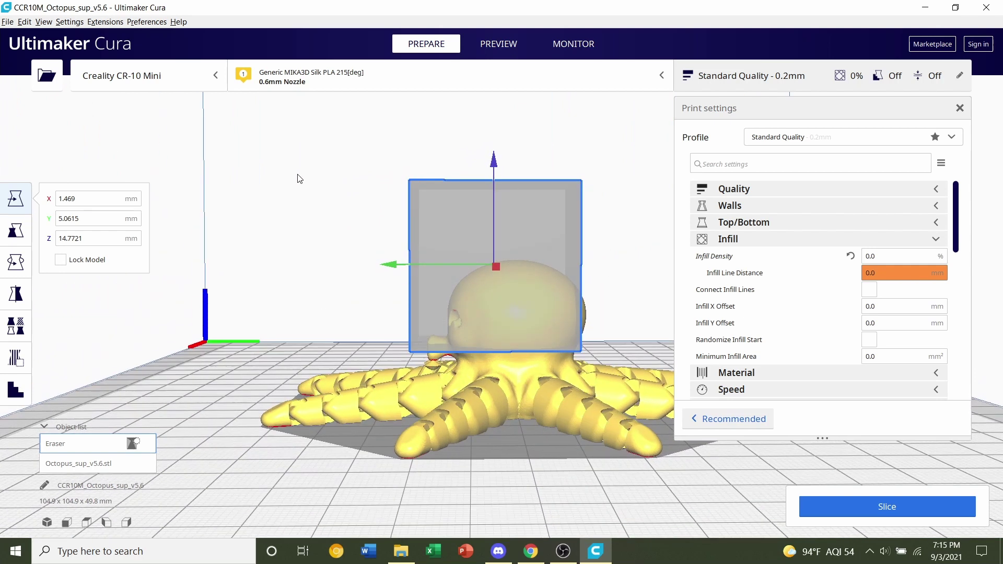
left_click(387, 265)
left_click(400, 265)
left_click(387, 266)
left_click(395, 267)
mouse_move(393, 267)
left_mouse_down()
mouse_move(421, 265)
mouse_move(406, 262)
left_mouse_up()
right_click_drag(407, 262, 525, 287)
left_click_drag(469, 159, 468, 216)
Slide the cube along Y to 3.8466 mm over the head, checking from several angles.
right_click_drag(581, 225, 456, 334)
right_click_drag(382, 395, 519, 382)
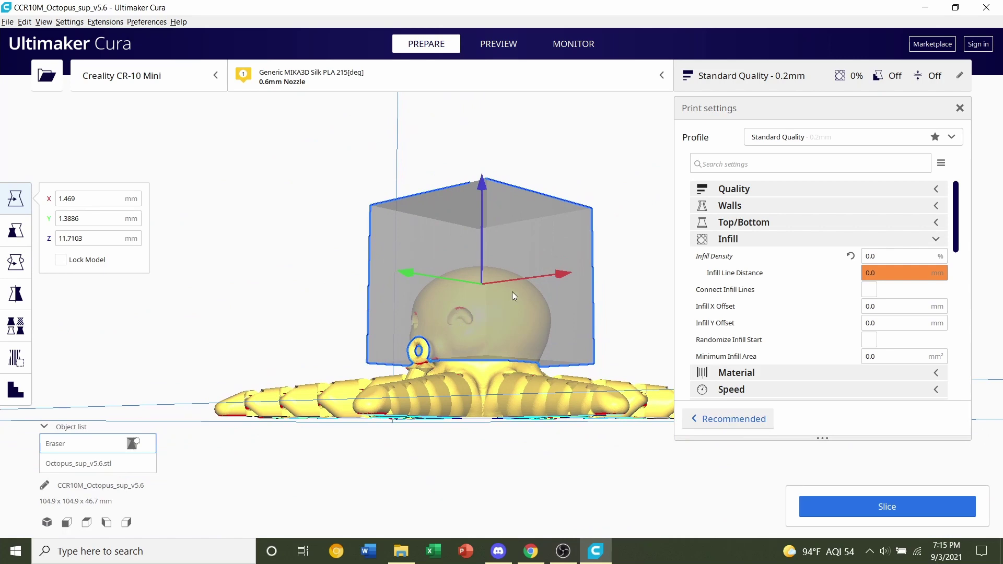
right_click_drag(512, 293, 305, 299)
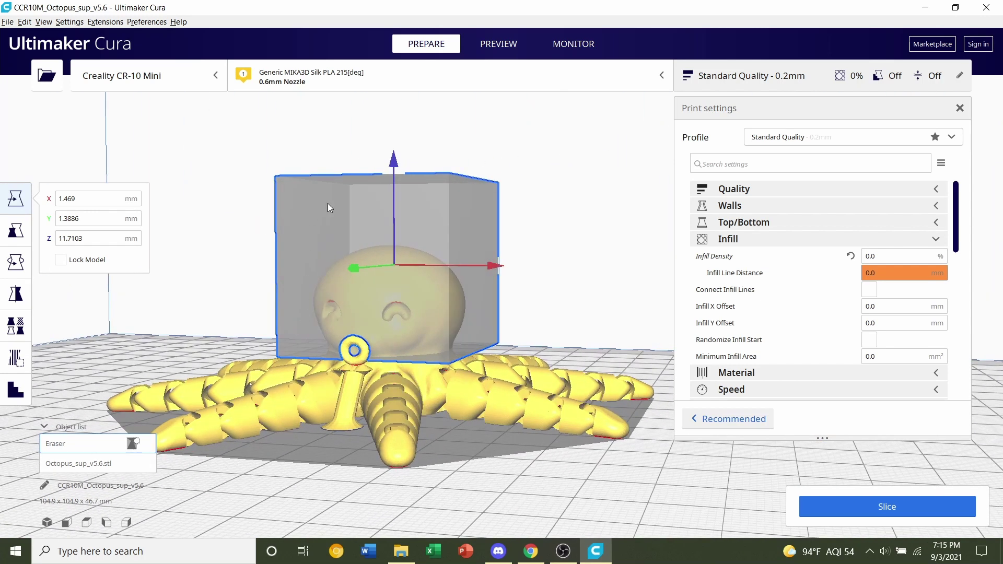
right_click_drag(432, 230, 308, 254)
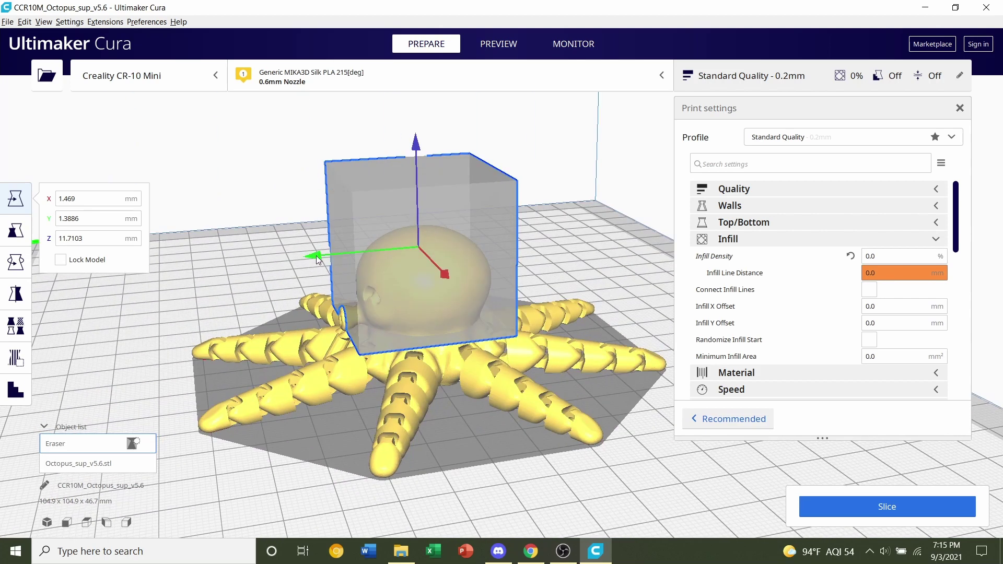
left_click_drag(316, 256, 305, 254)
right_click_drag(231, 273, 389, 254)
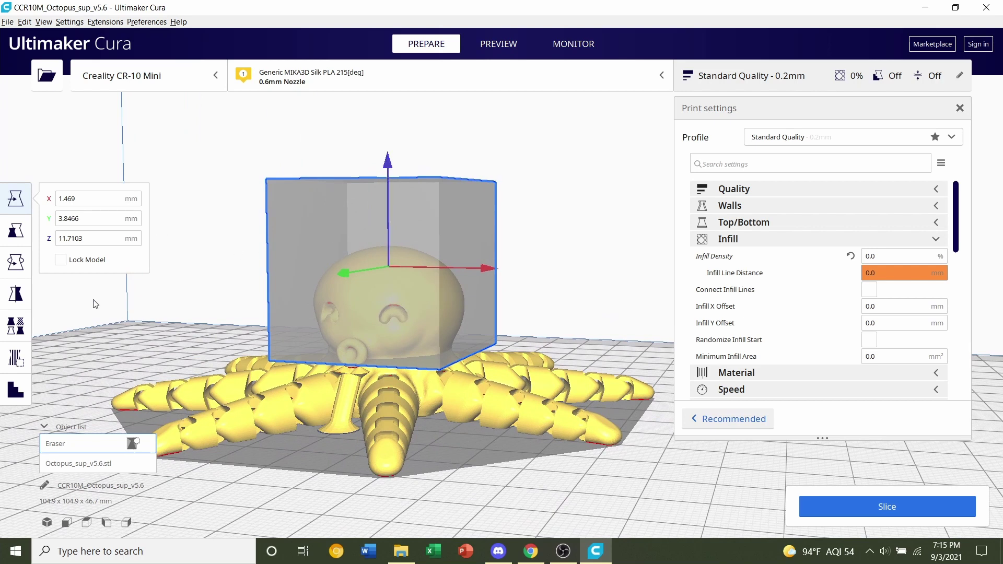
Set the cube's Per Model Settings type to 'Modify settings for overlaps'.
left_click(10, 330)
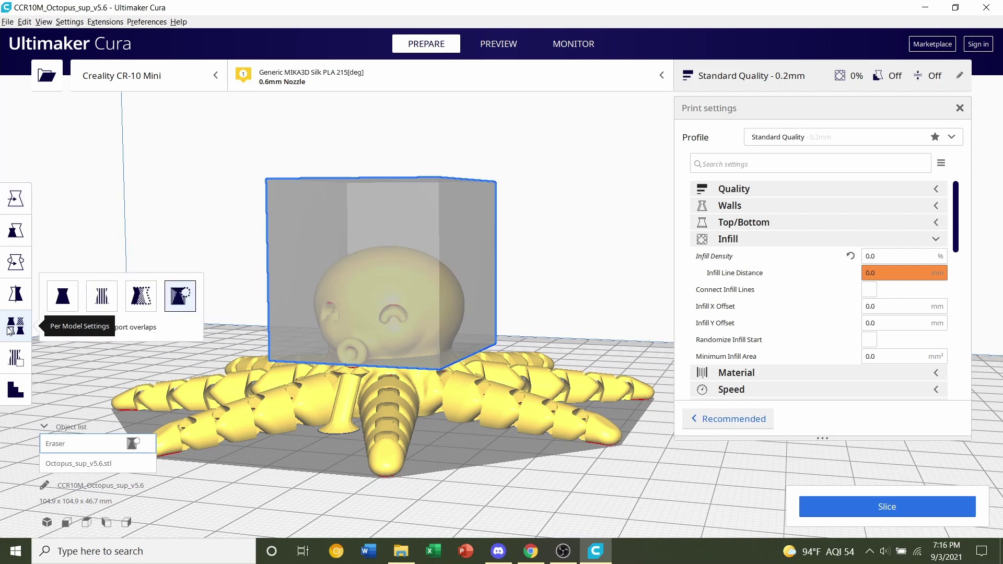
left_click(141, 296)
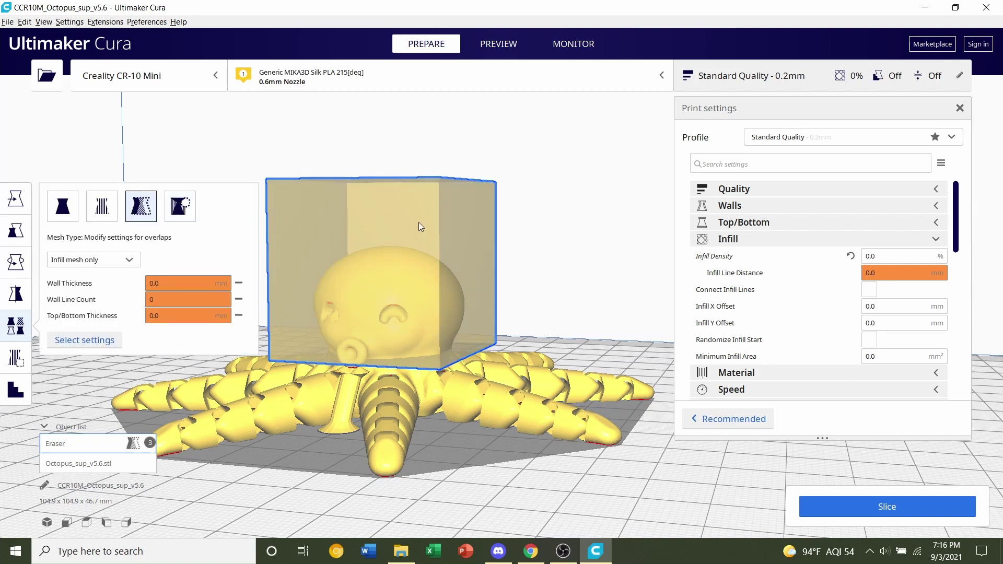
mouse_move(342, 218)
right_mouse_down()
mouse_move(415, 213)
mouse_move(327, 218)
mouse_move(376, 218)
mouse_move(340, 218)
right_mouse_up()
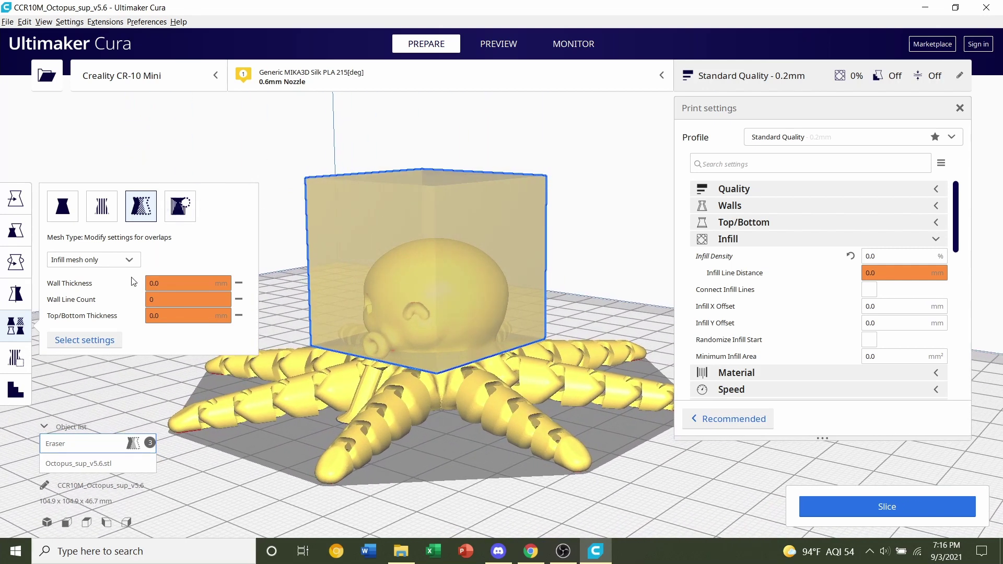
Add Infill Density to the cube's settings via the 'infl' filter and set it to 15%.
left_click(79, 347)
left_click_drag(501, 145, 452, 137)
left_click(441, 153)
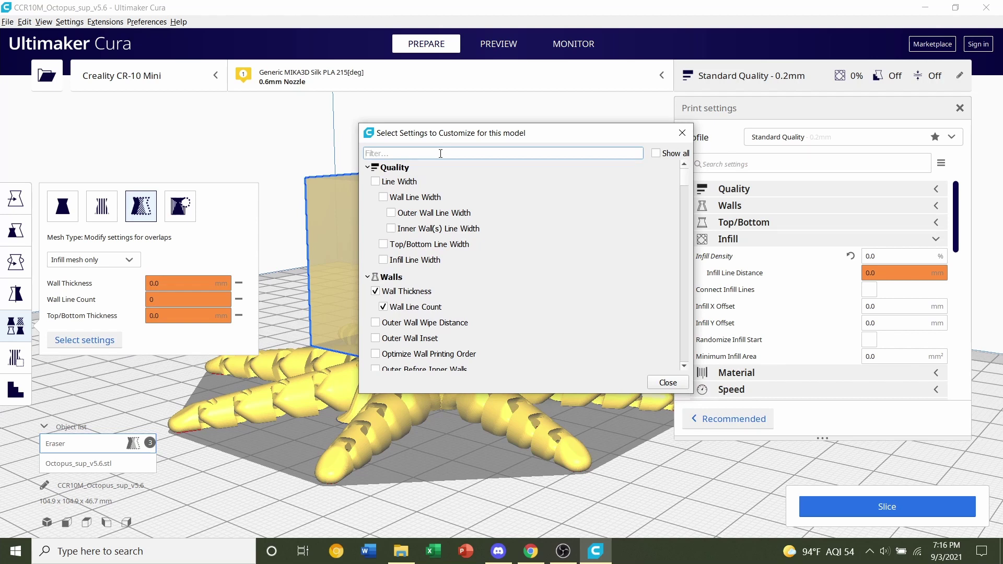
type("infl")
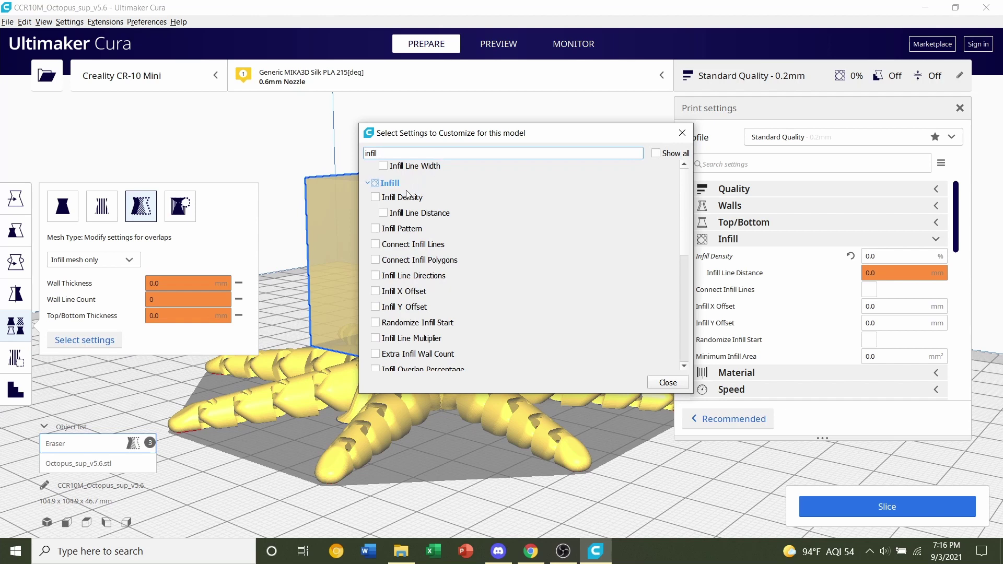
left_click(376, 198)
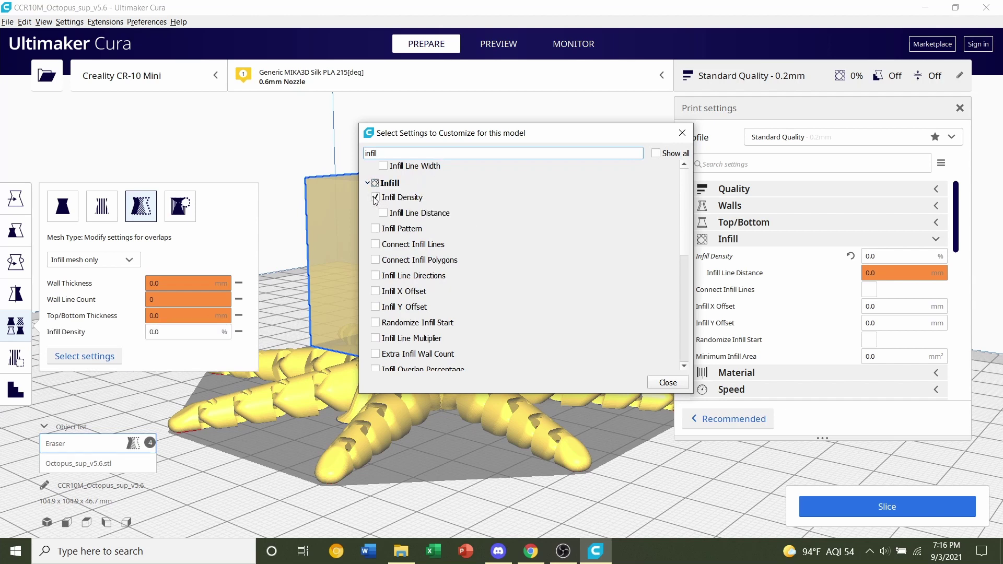
left_click(668, 382)
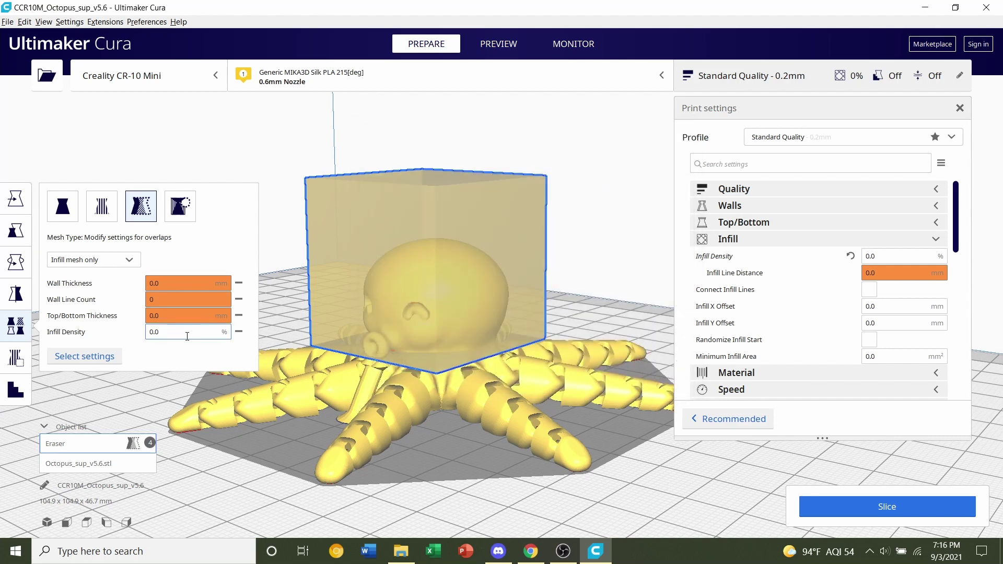
left_click_drag(187, 336, 141, 339)
type("15")
Deselect the cube and collapse Infill and Support to reveal the Skirt adhesion (3 lines, 10.0 mm).
left_click(194, 150)
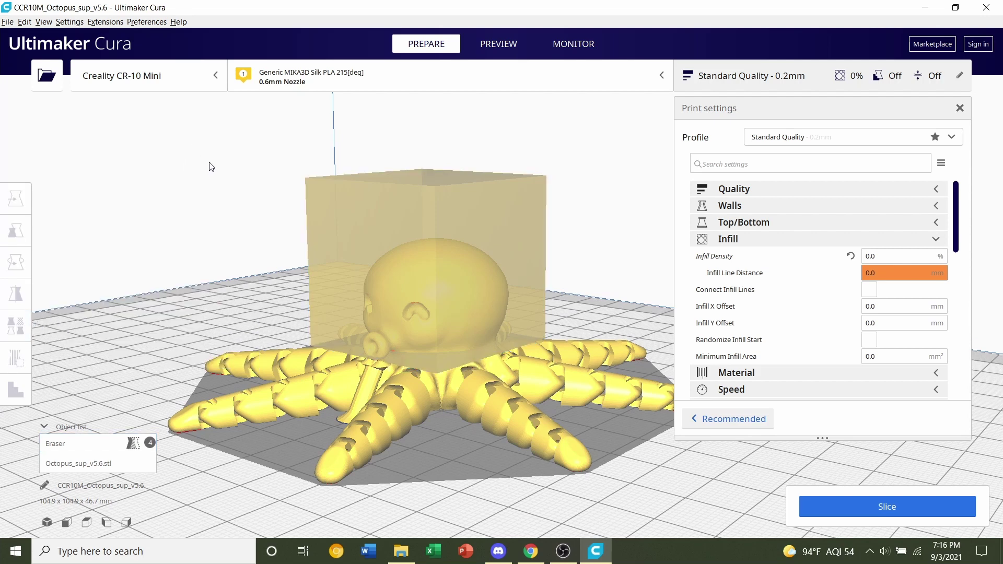
scroll(201, 178, "down", 3)
right_click_drag(234, 185, 237, 246)
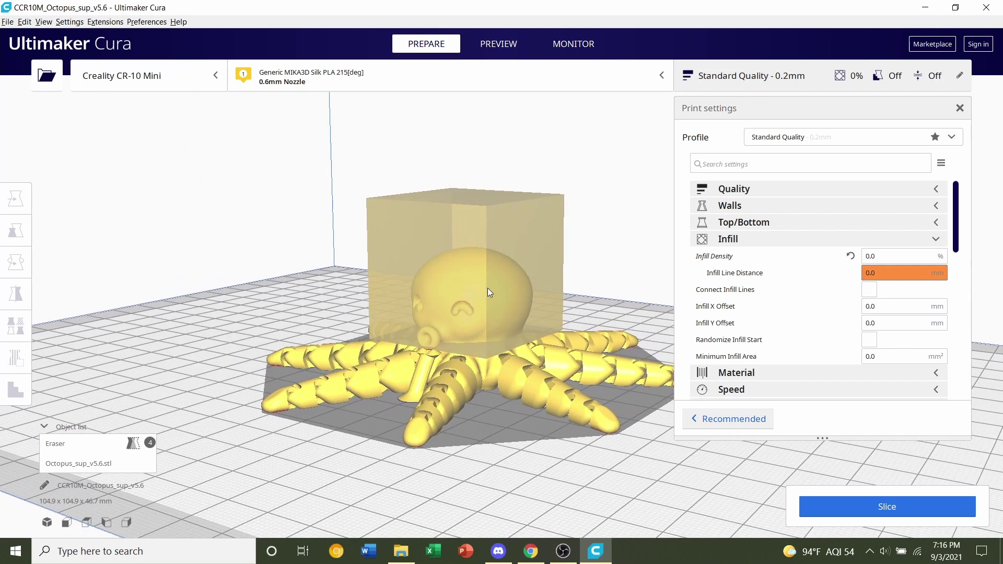
left_click(765, 240)
scroll(786, 264, "down", 2)
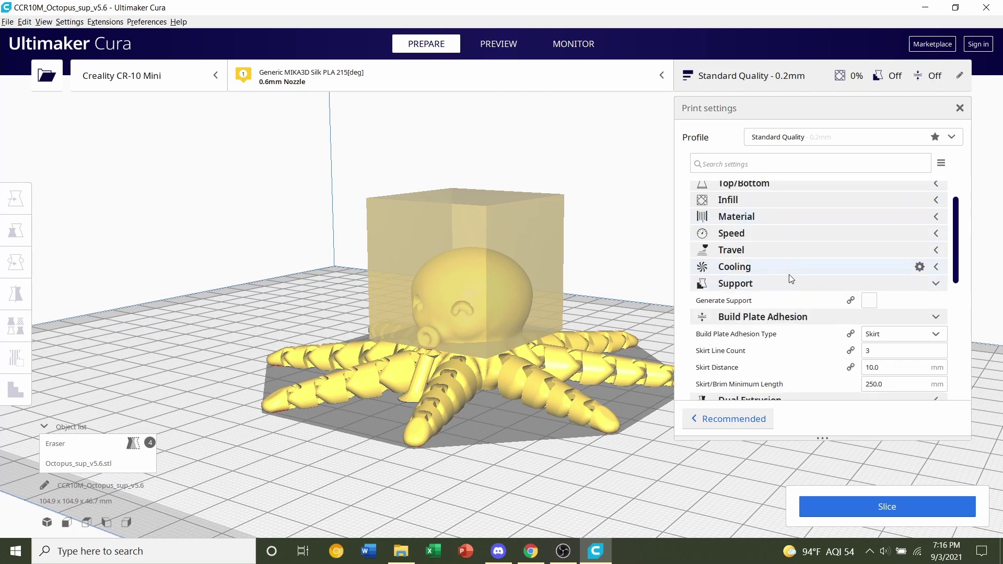
mouse_move(739, 306)
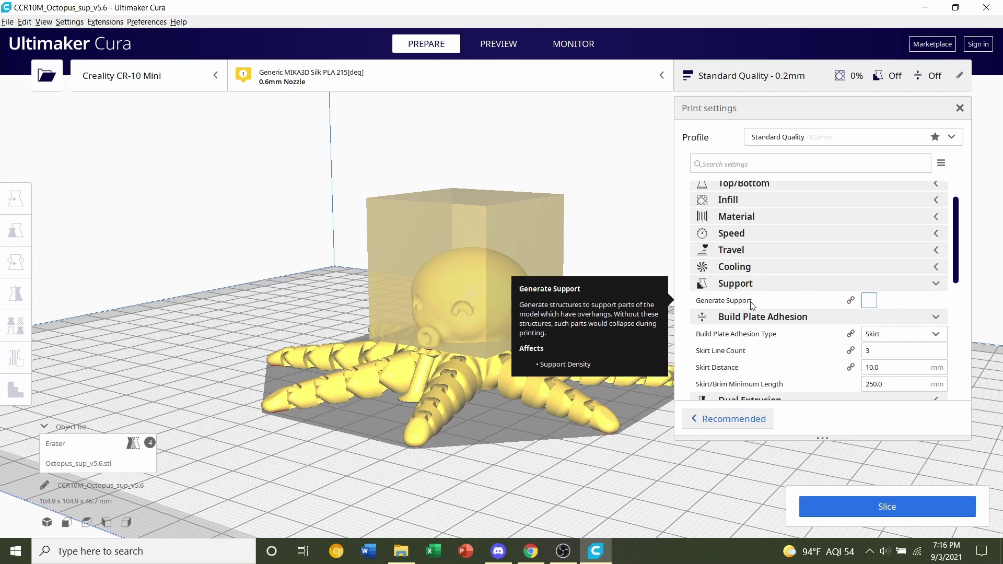
scroll(434, 342, "up", 8)
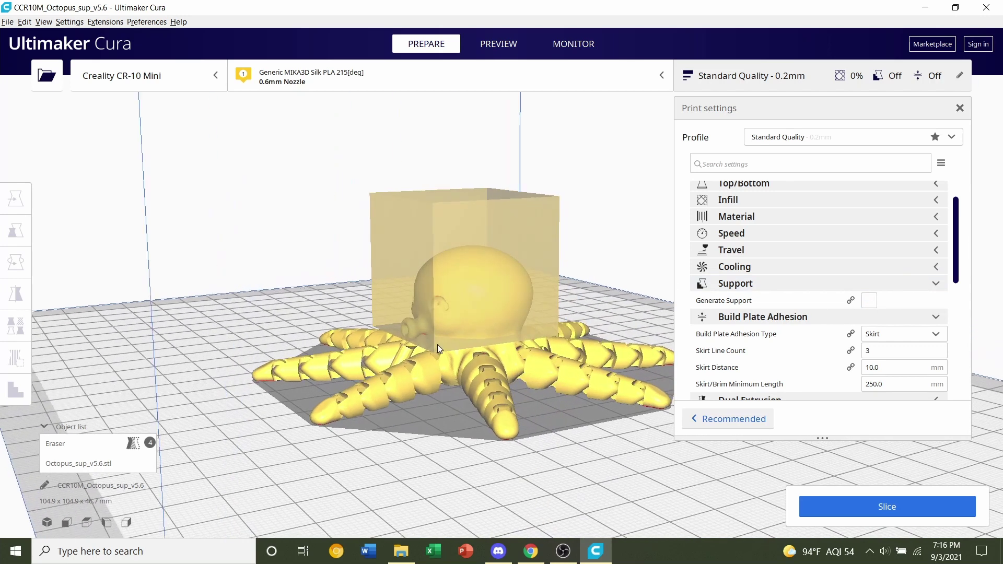
scroll(396, 328, "down", 5)
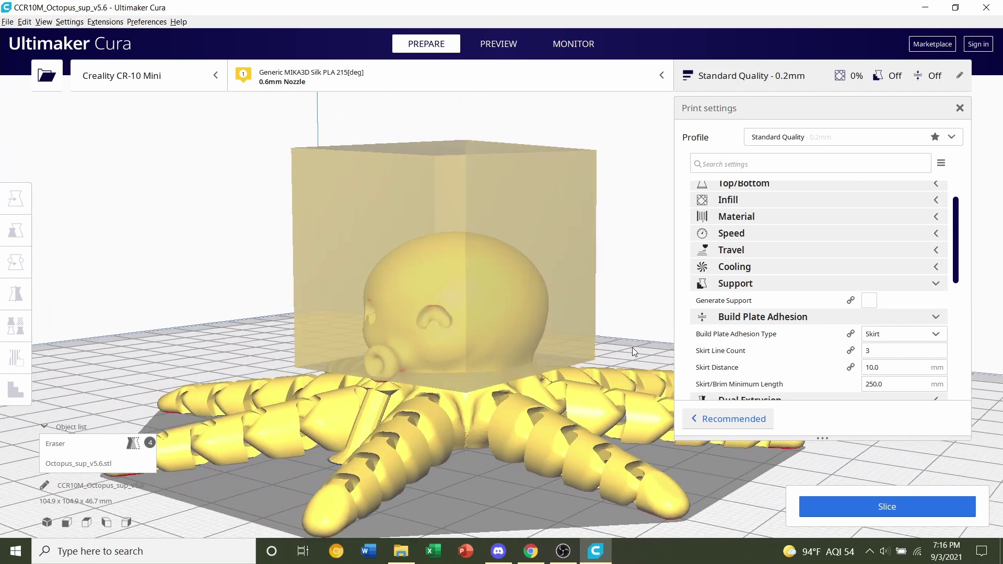
left_click(807, 286)
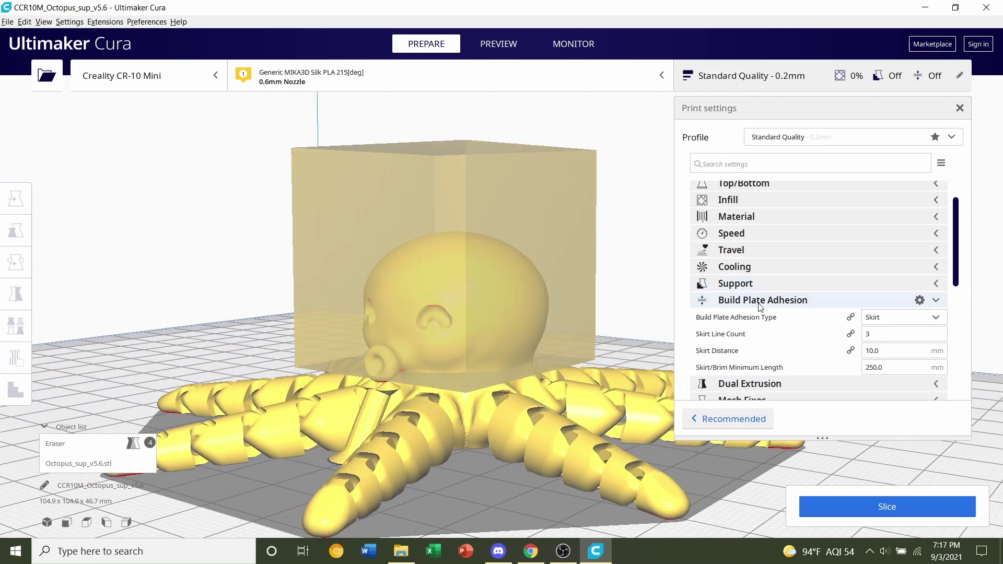
scroll(760, 307, "down", 2)
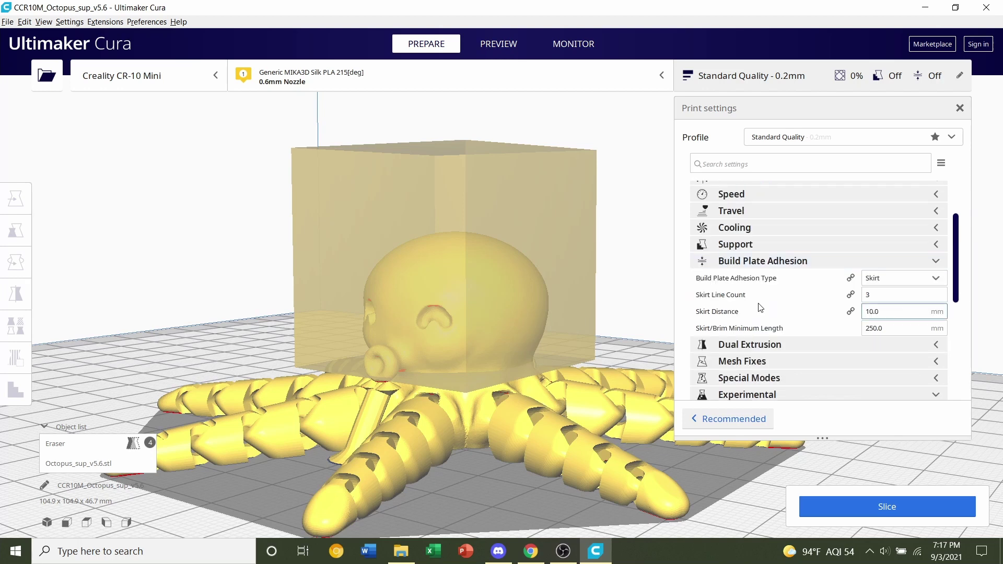
left_click(890, 278)
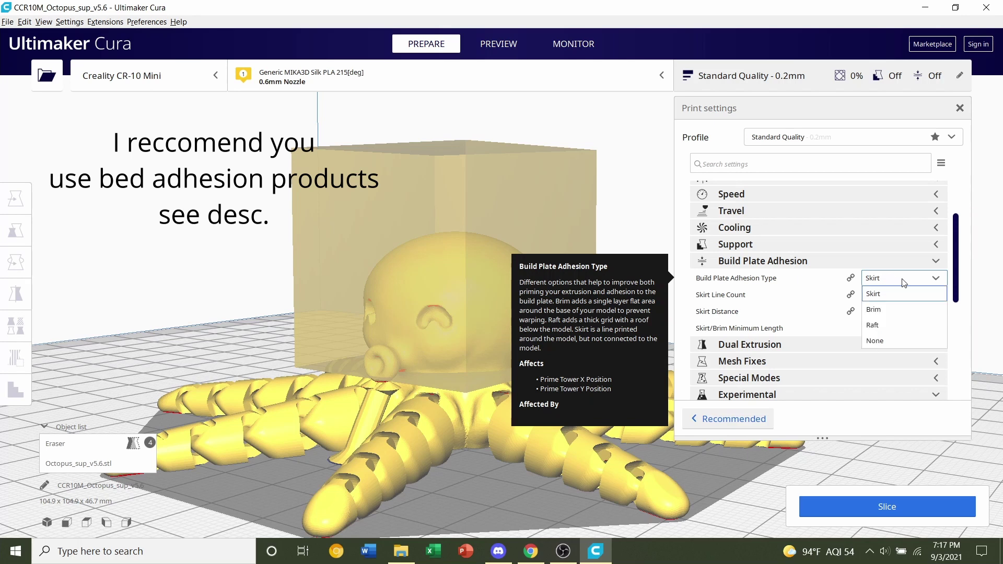
left_click(922, 325)
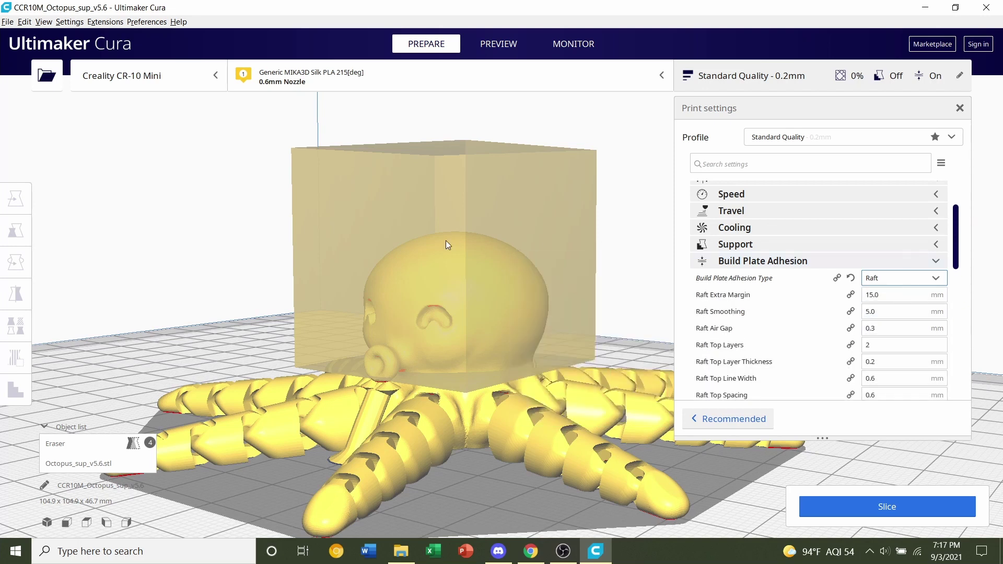
right_click_drag(444, 240, 403, 221)
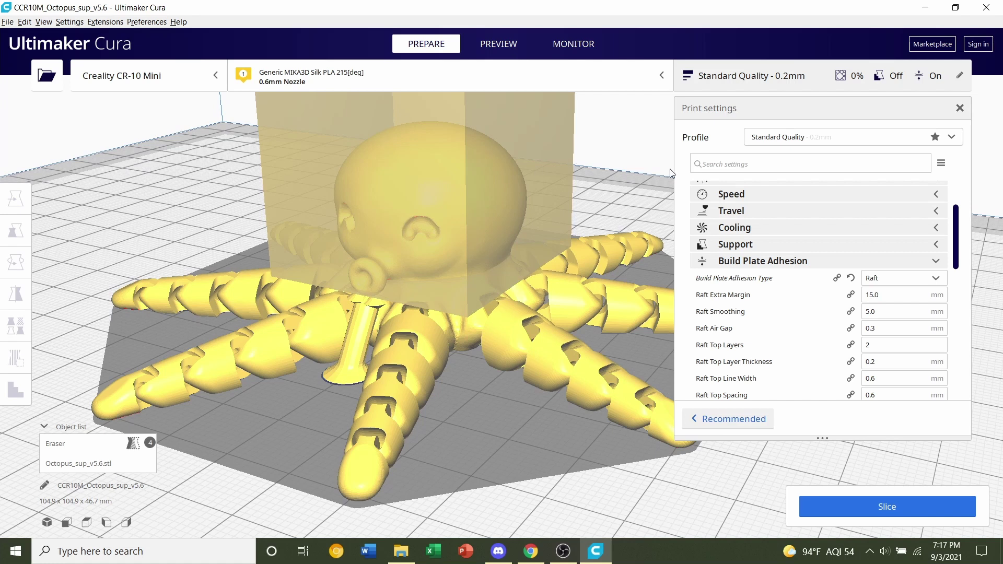
left_click(887, 280)
left_click(888, 293)
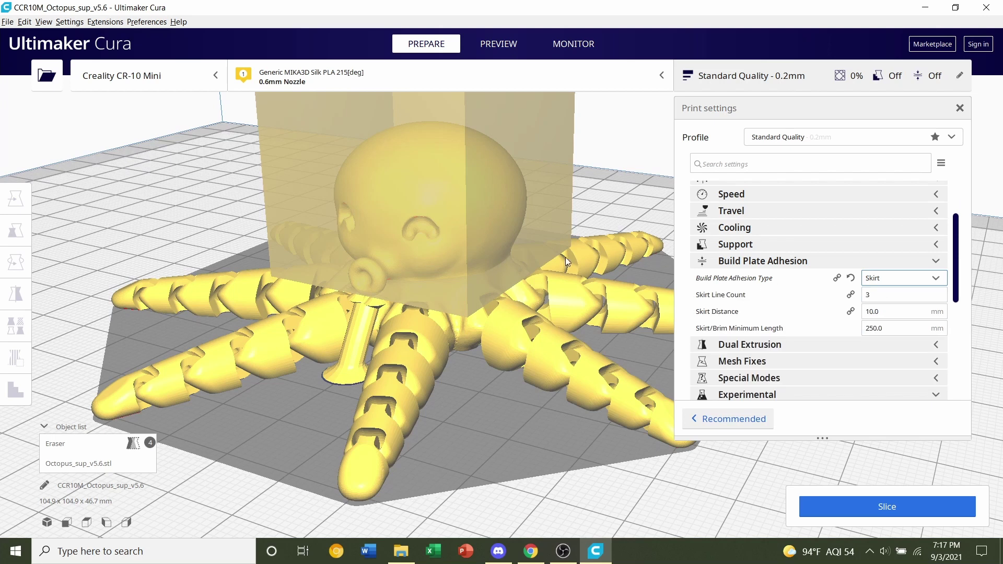
scroll(537, 244, "down", 2)
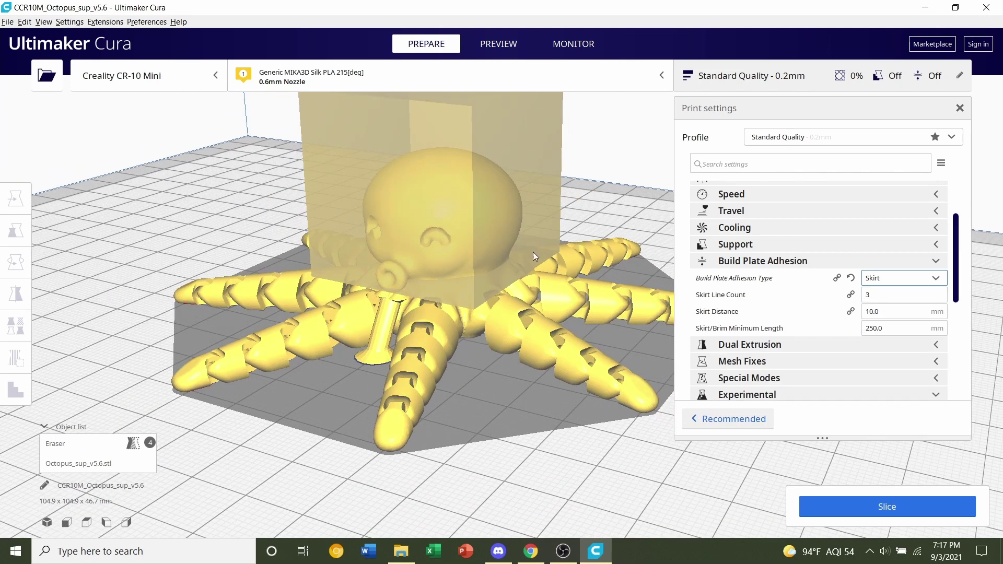
right_click_drag(537, 255, 452, 307)
Slice the model for an estimated 2 h 53 min print using 21 g (6.95 m) of filament.
left_click(843, 515)
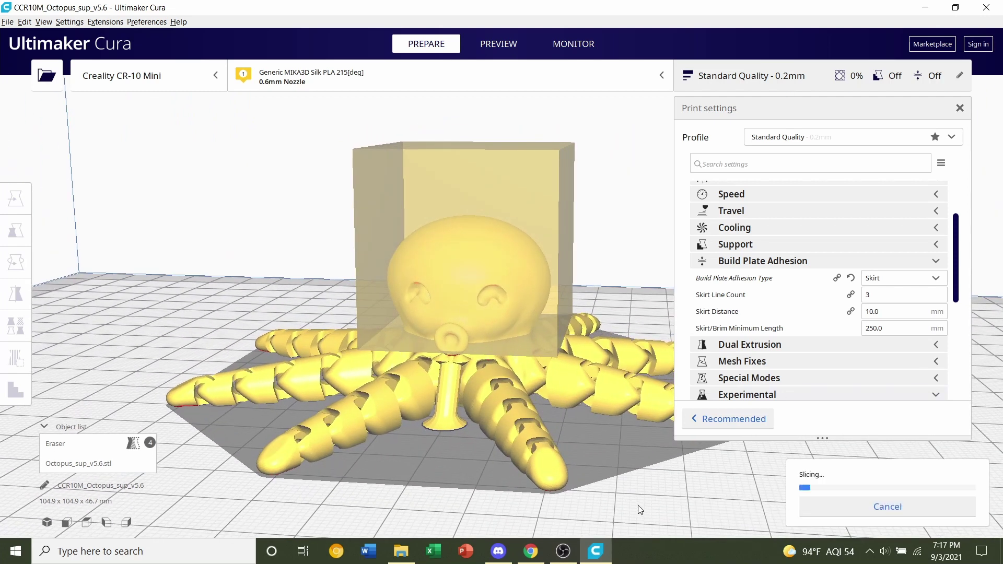
right_click_drag(434, 282, 274, 262)
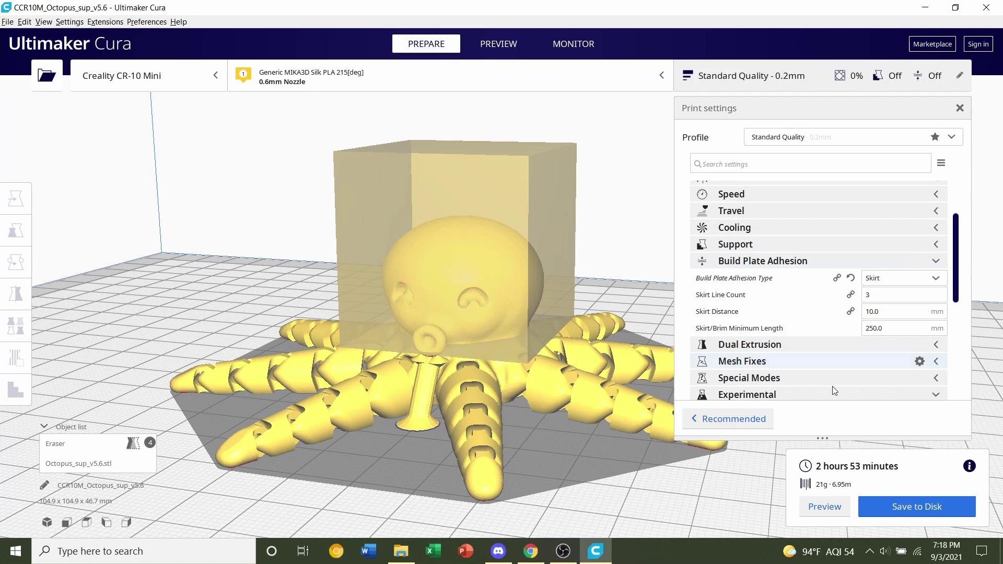
Switch to the sliced-layer preview and cut it down to layer 112.
left_click(831, 506)
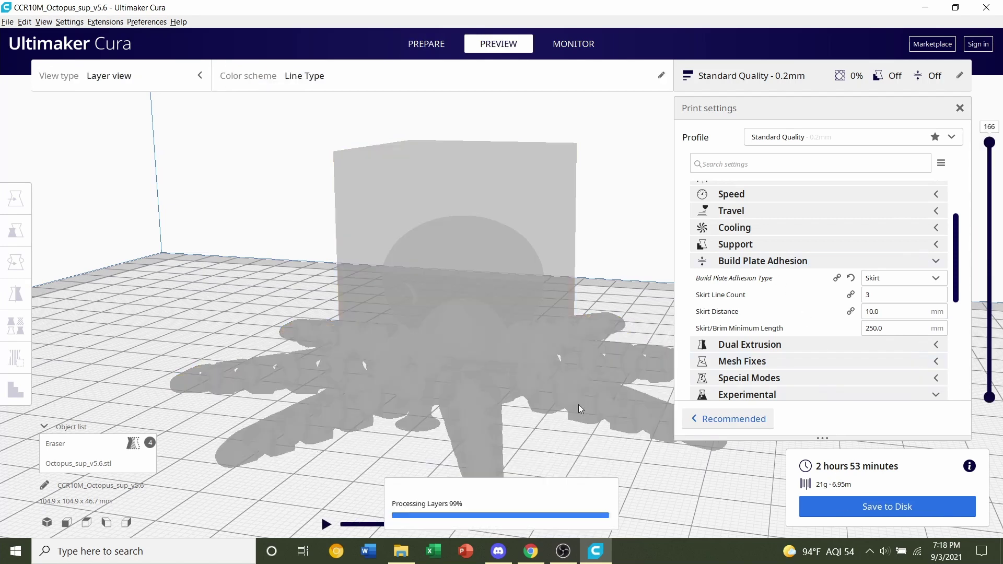
scroll(487, 322, "up", 3)
right_click_drag(487, 322, 314, 350)
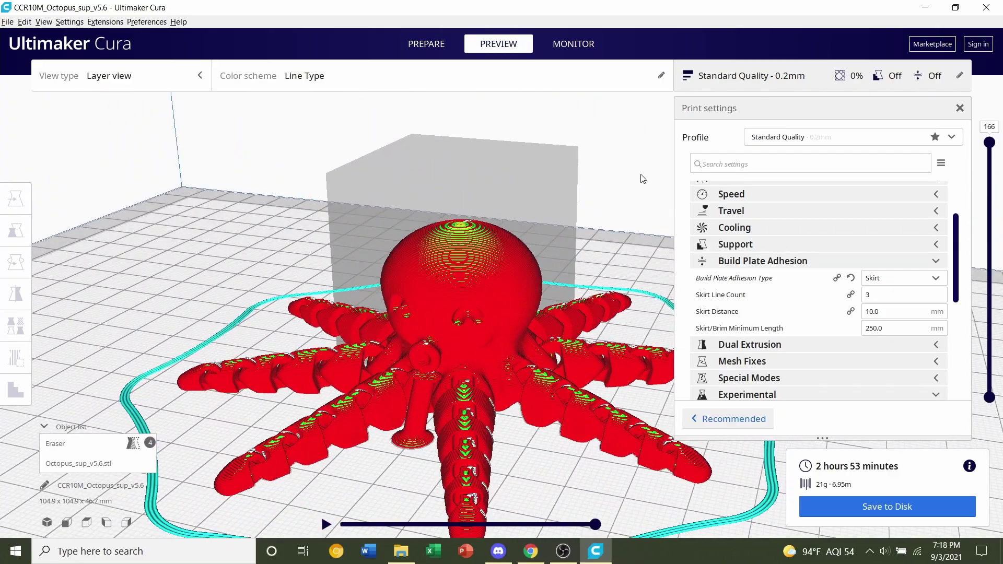
left_click(990, 142)
left_click_drag(991, 146, 967, 351)
Raise the layer slider to the top layer and orbit to a low side view.
scroll(432, 382, "up", 10)
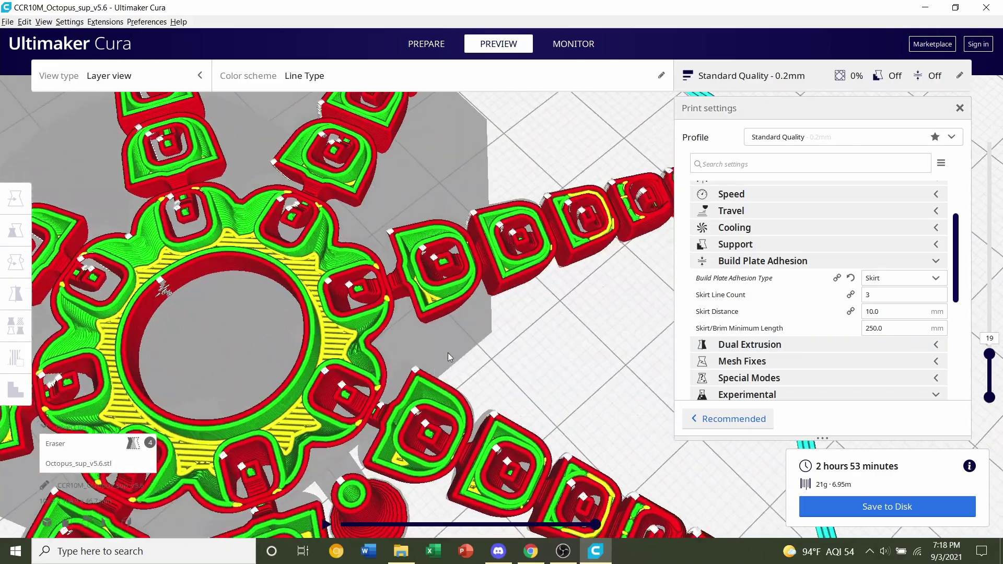
mouse_move(447, 352)
right_mouse_down()
mouse_move(446, 293)
mouse_move(350, 253)
mouse_move(410, 231)
mouse_move(365, 278)
mouse_move(345, 276)
mouse_move(397, 272)
right_mouse_up()
scroll(350, 252, "down", 5)
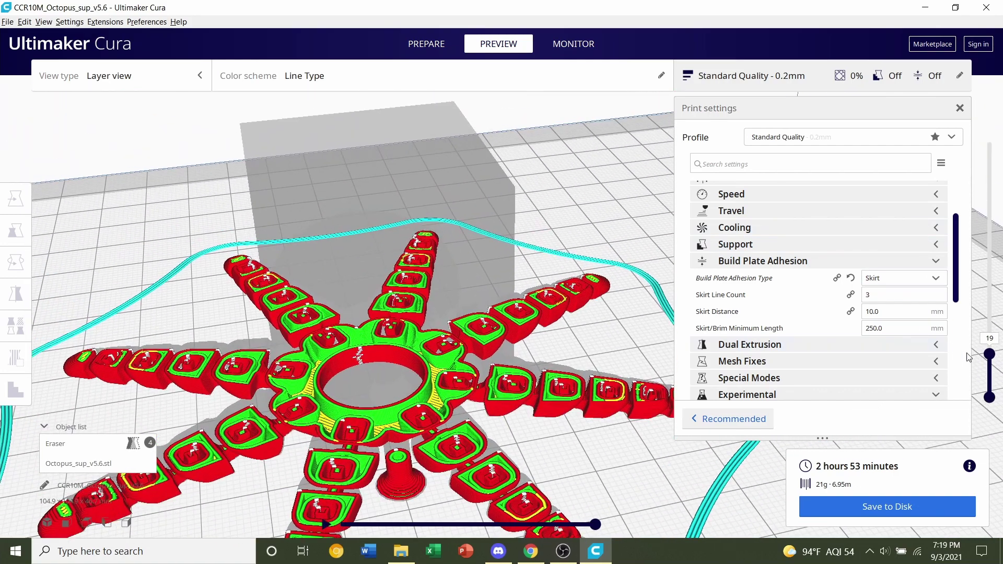
left_click_drag(989, 357, 932, 140)
right_click_drag(385, 221, 611, 311)
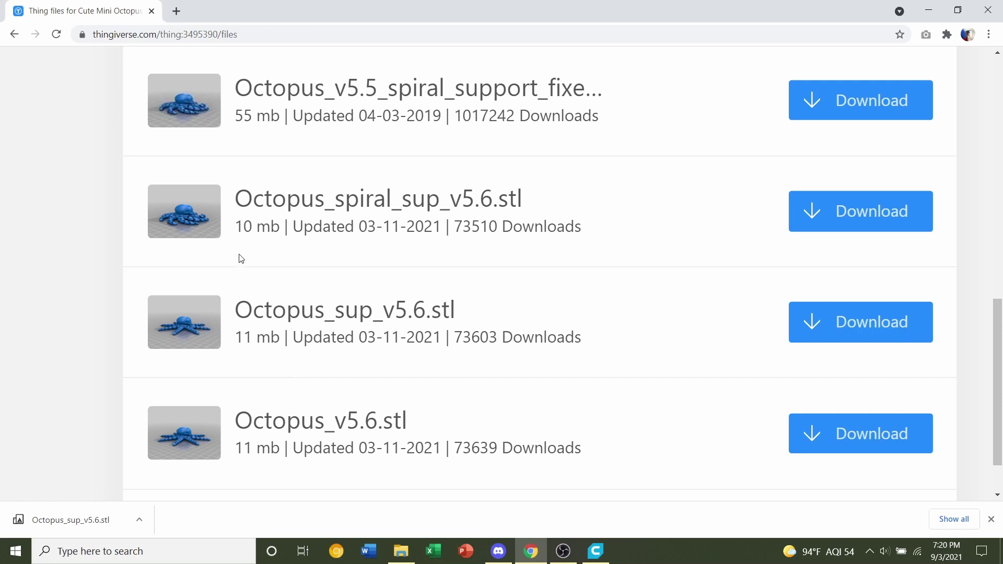
Download Octopus_spiral_sup_v5.6.stl from Thingiverse and show it in its Downloads folder.
left_click_drag(343, 200, 507, 201)
left_click(685, 189)
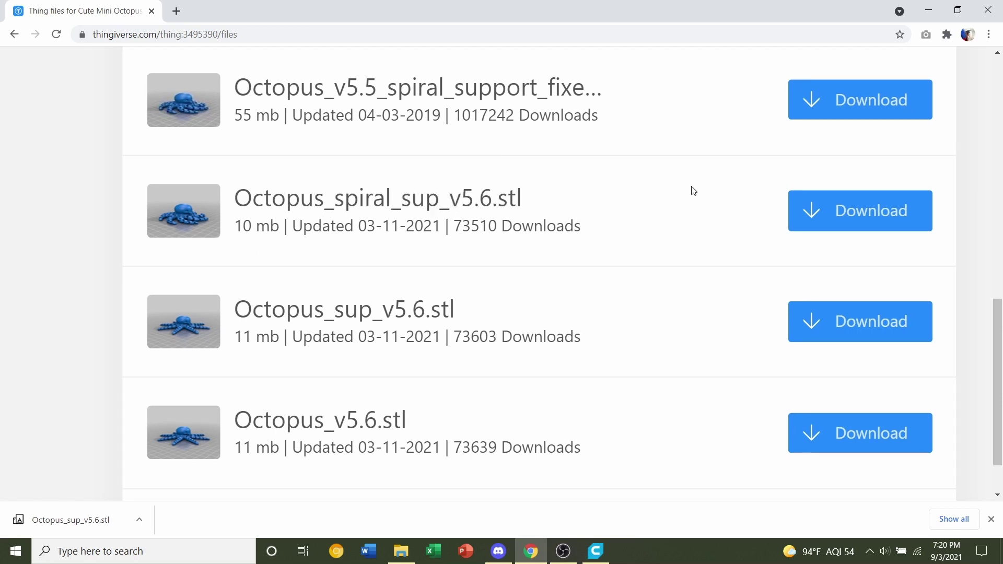
left_click(842, 209)
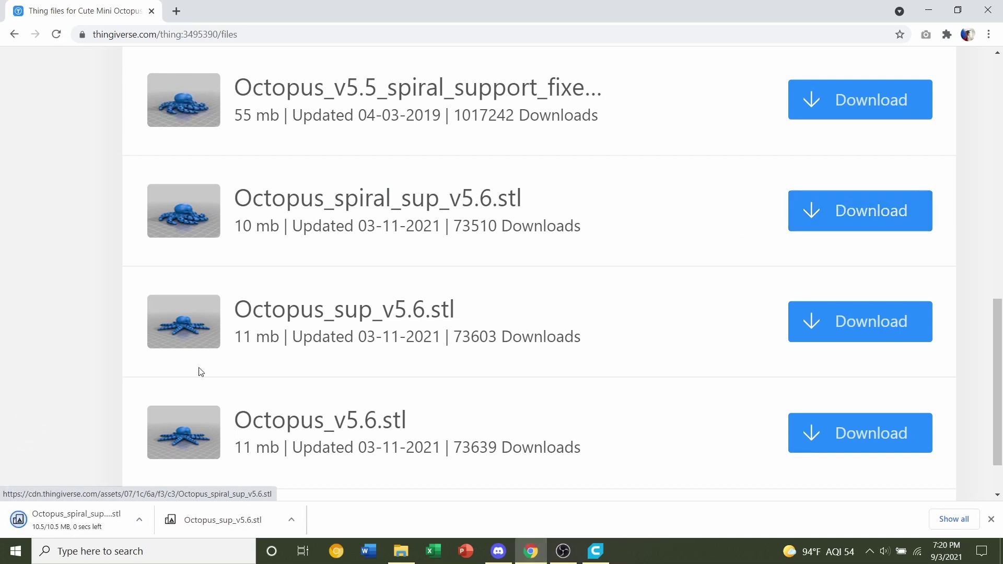
left_click(143, 525)
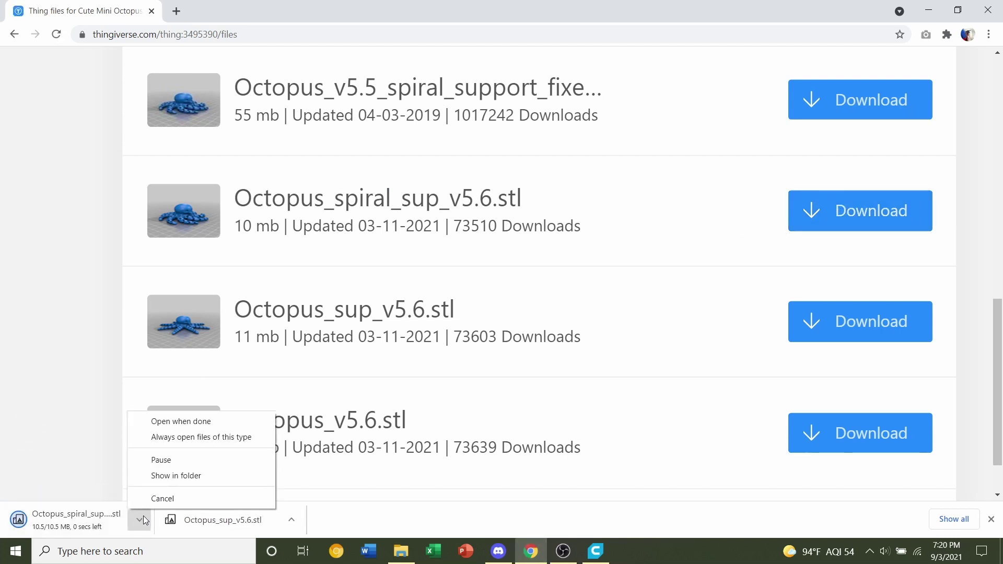
left_click(173, 480)
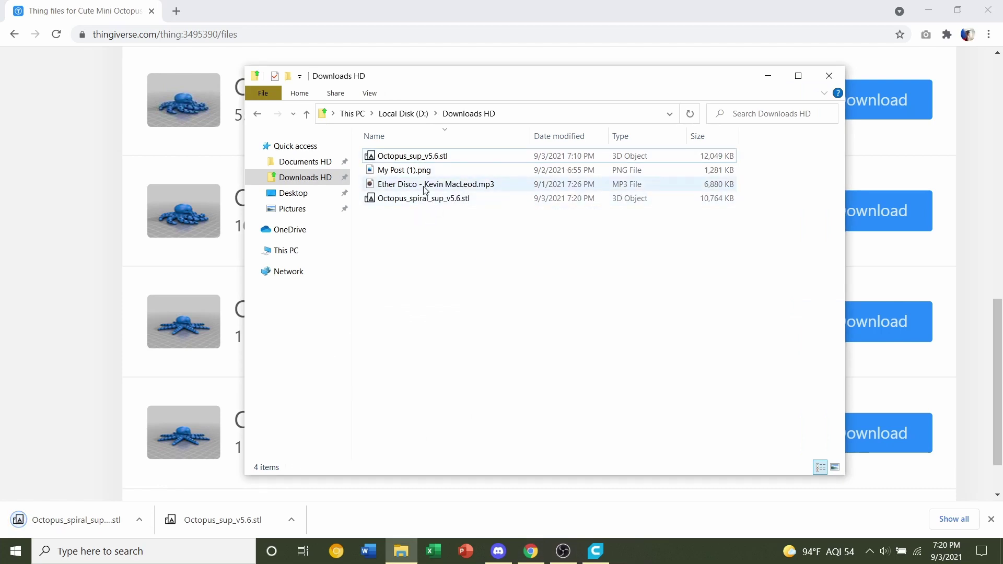
Drag Octopus_spiral_sup_v5.6.stl from Downloads HD onto Cura's build plate.
left_click(416, 201)
left_click_drag(417, 202, 423, 266)
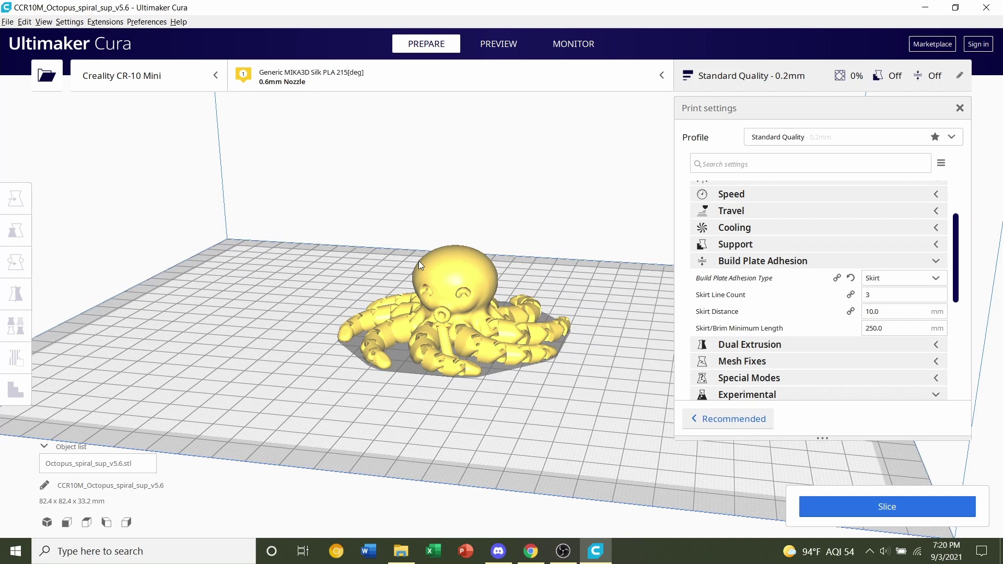
Choose the Standard Quality - 0.2 mm print profile.
left_click(770, 146)
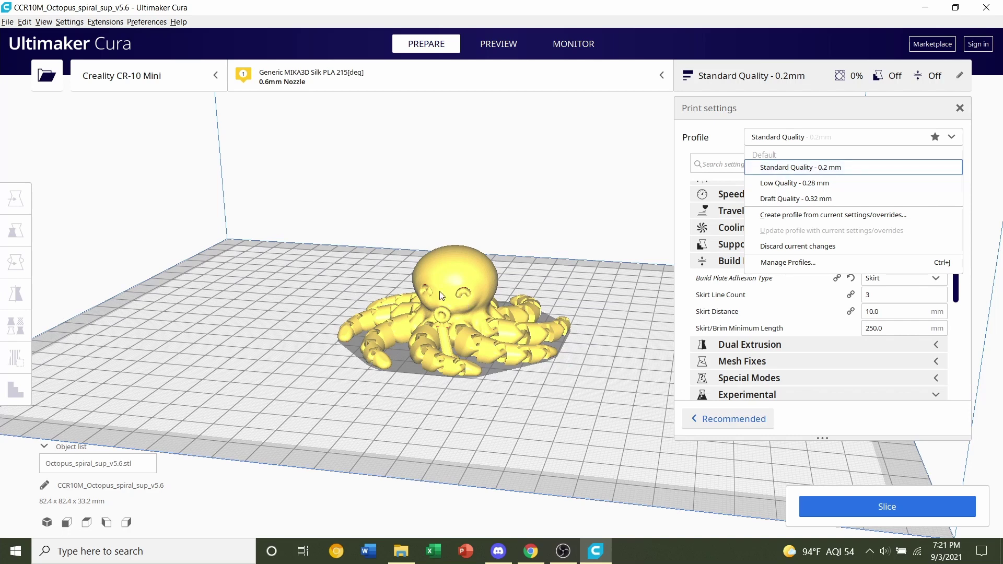
scroll(377, 366, "up", 5)
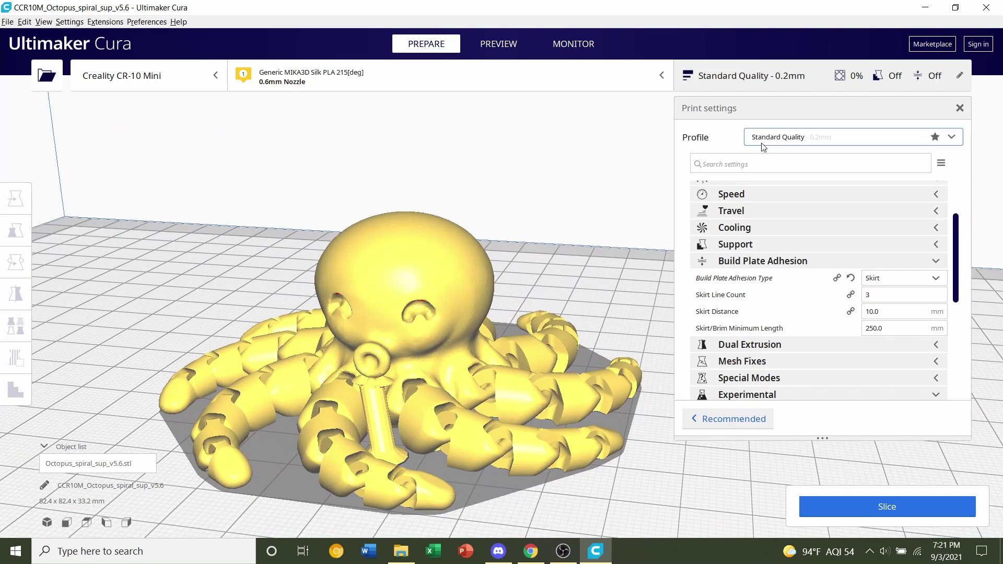
left_click(781, 137)
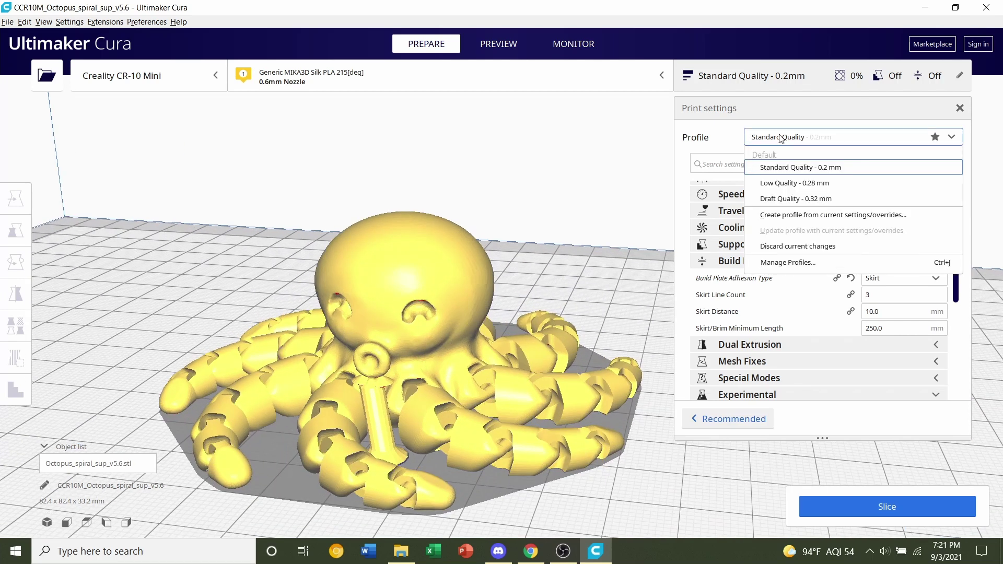
left_click(815, 168)
Zoom in and orbit around the octopus to inspect its spiral tentacle supports.
scroll(375, 375, "up", 3)
scroll(219, 415, "up", 8)
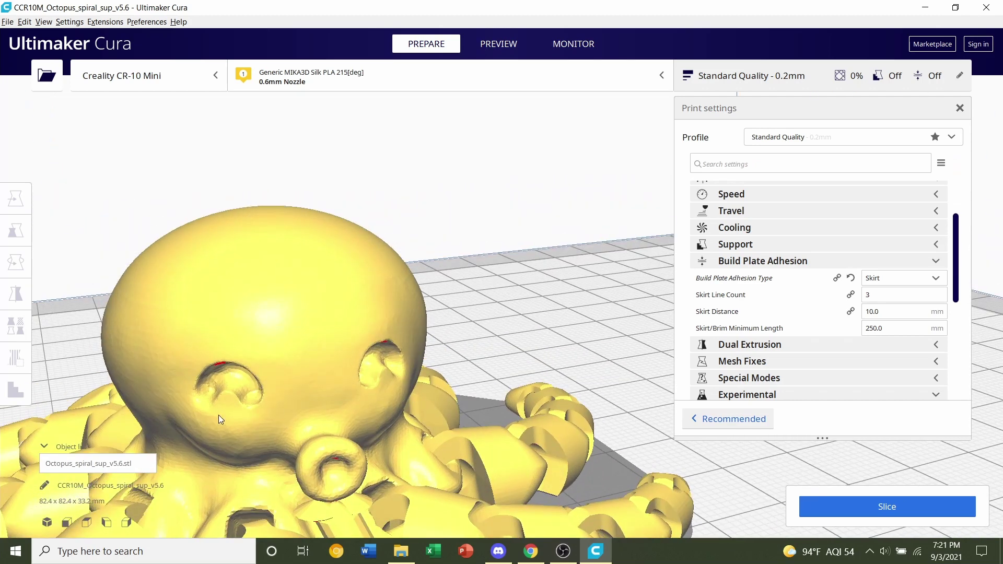
scroll(387, 260, "up", 3)
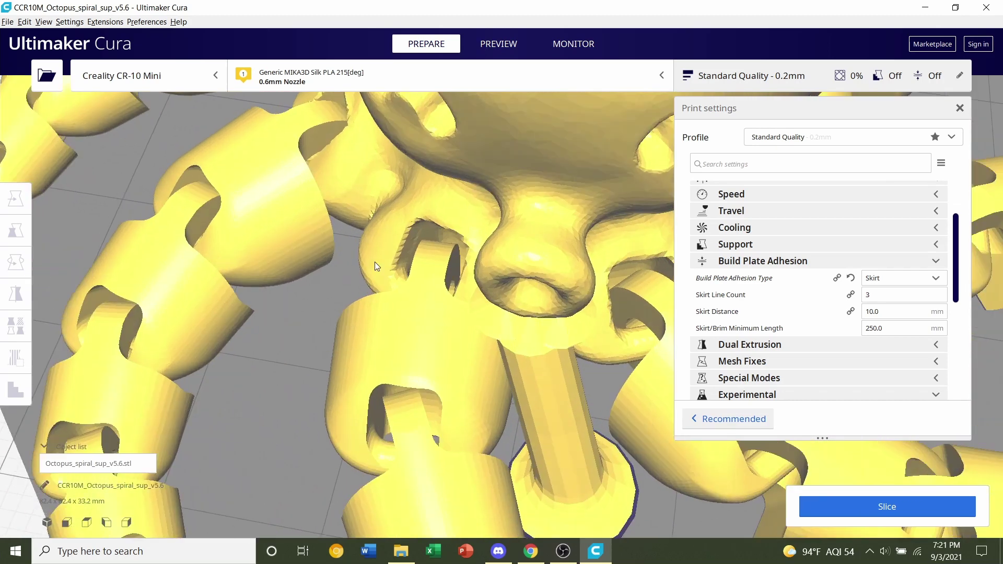
scroll(347, 211, "up", 6)
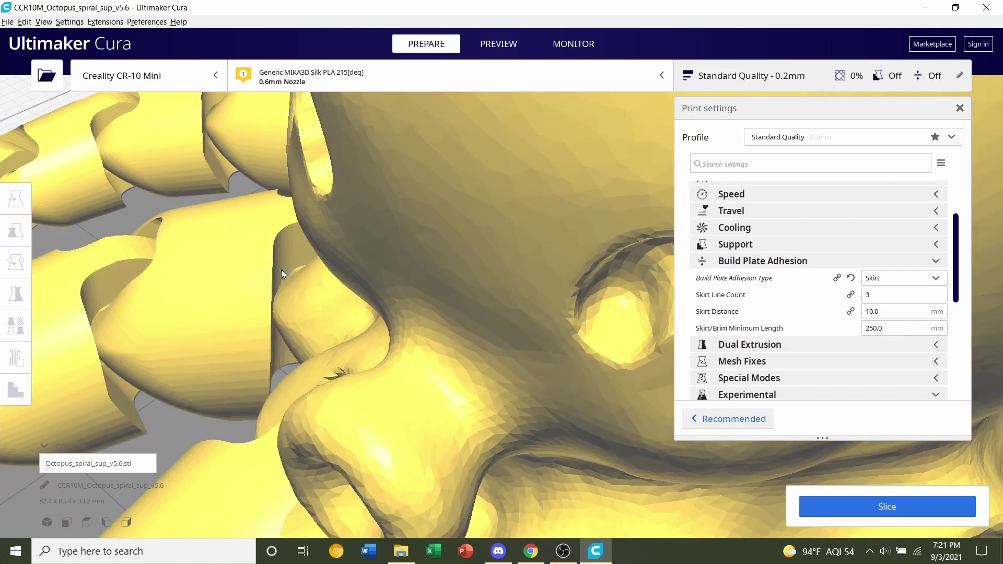
scroll(277, 269, "up", 2)
right_click_drag(254, 288, 362, 280)
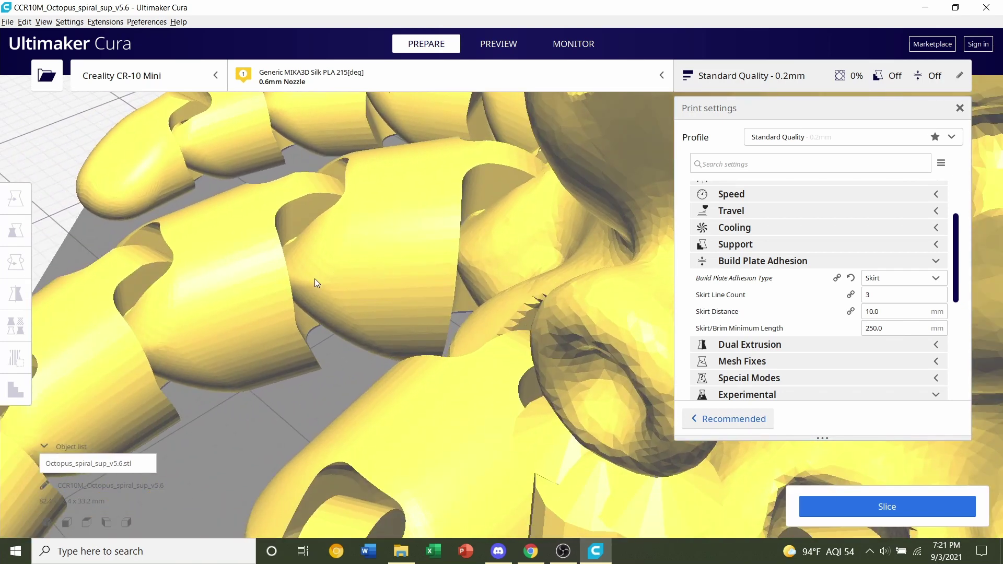
right_click_drag(466, 256, 438, 243)
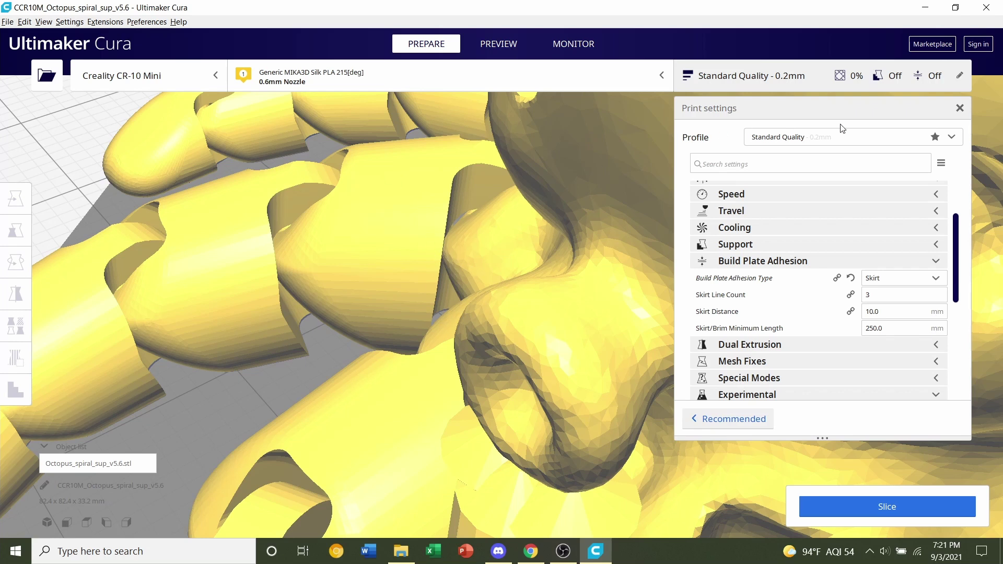
Recheck the profile list, then zoom back out to view the whole octopus.
left_click(841, 137)
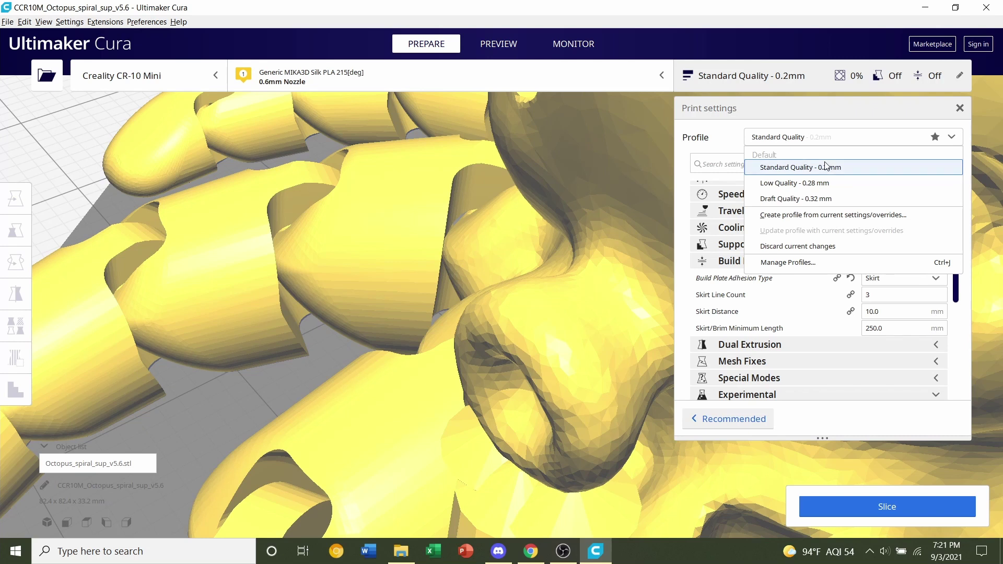
scroll(594, 174, "down", 5)
left_click(471, 208)
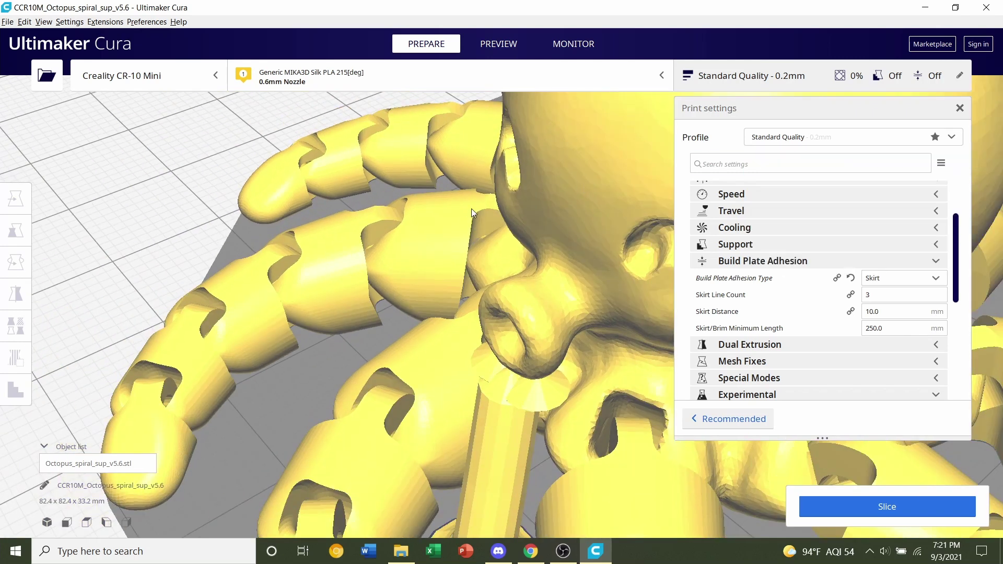
left_click(303, 159)
scroll(303, 159, "down", 5)
left_click(230, 170)
right_click_drag(390, 158, 463, 221)
scroll(507, 140, "down", 5)
Scale the octopus uniformly to 150%, giving 123.5 × 123.5 × 49.9 mm.
left_click(483, 278)
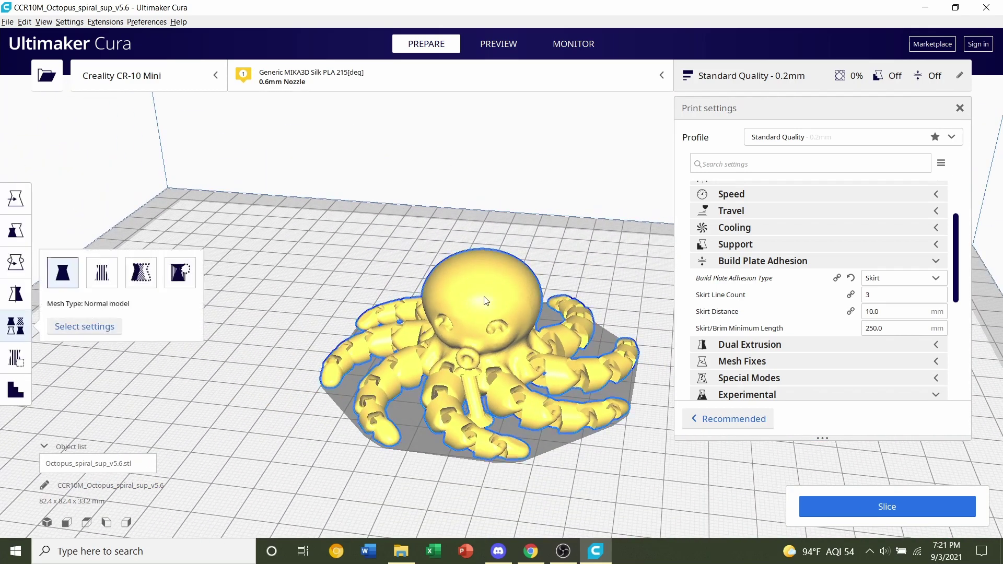
left_click(11, 209)
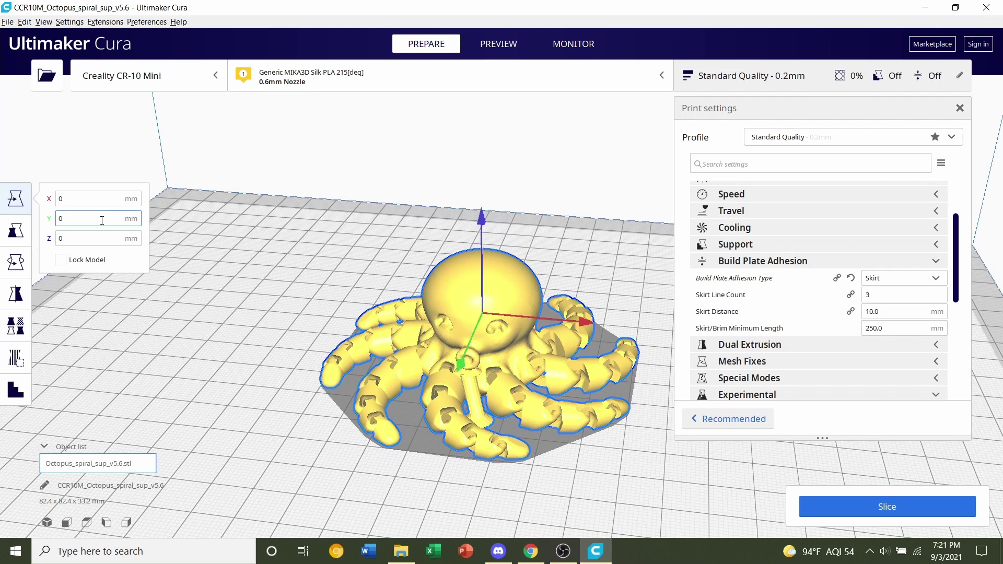
left_click(10, 238)
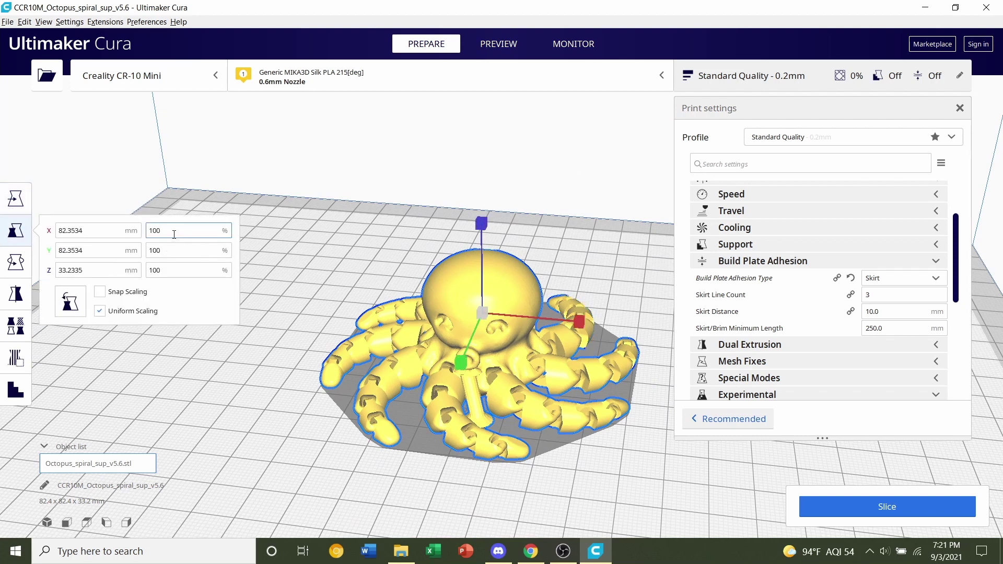
left_click(77, 232)
type("0")
key("Return")
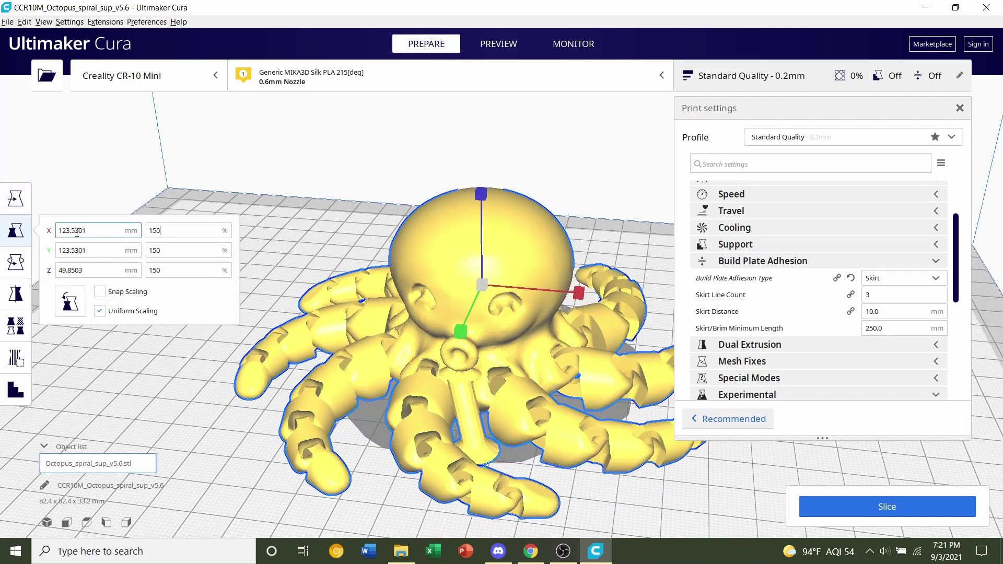
Deselect the octopus and orbit to a side-on view of the build plate.
left_click(306, 102)
scroll(311, 164, "up", 5)
scroll(312, 164, "down", 5)
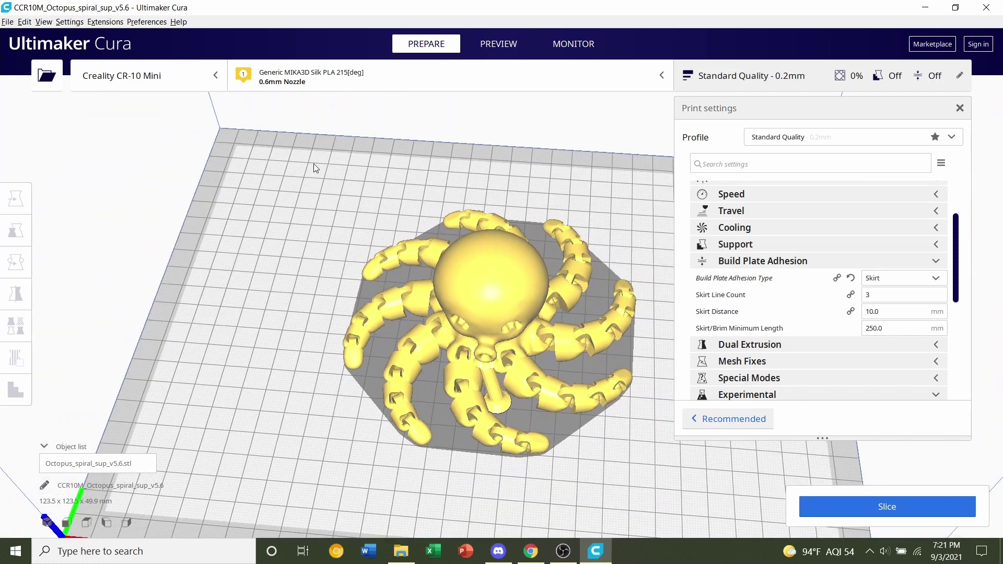
right_click_drag(329, 167, 208, 168)
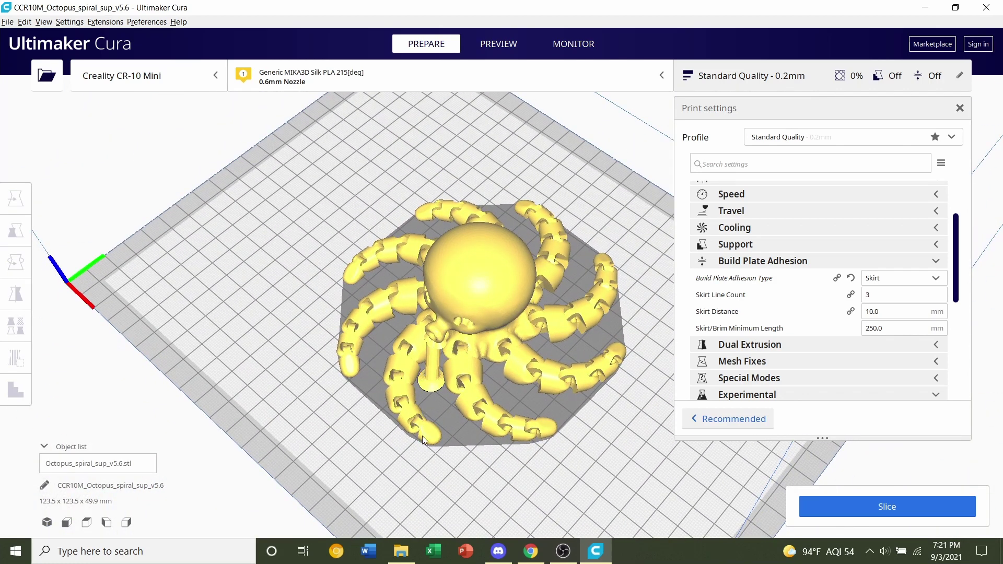
right_click_drag(423, 430, 505, 353)
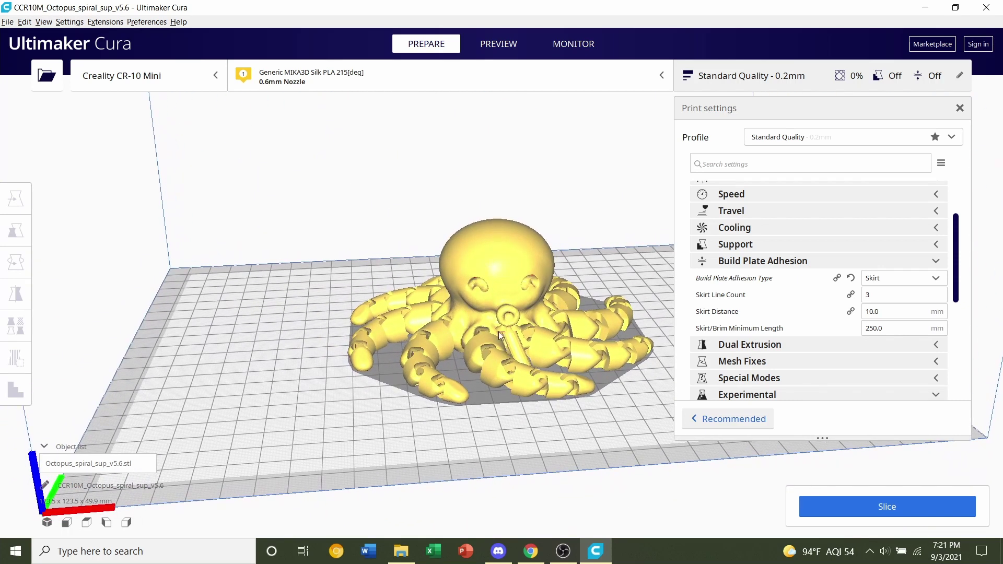
Reapply Standard Quality - 0.2 mm, discarding custom changes, and set Infill Density to 0%.
left_click(818, 140)
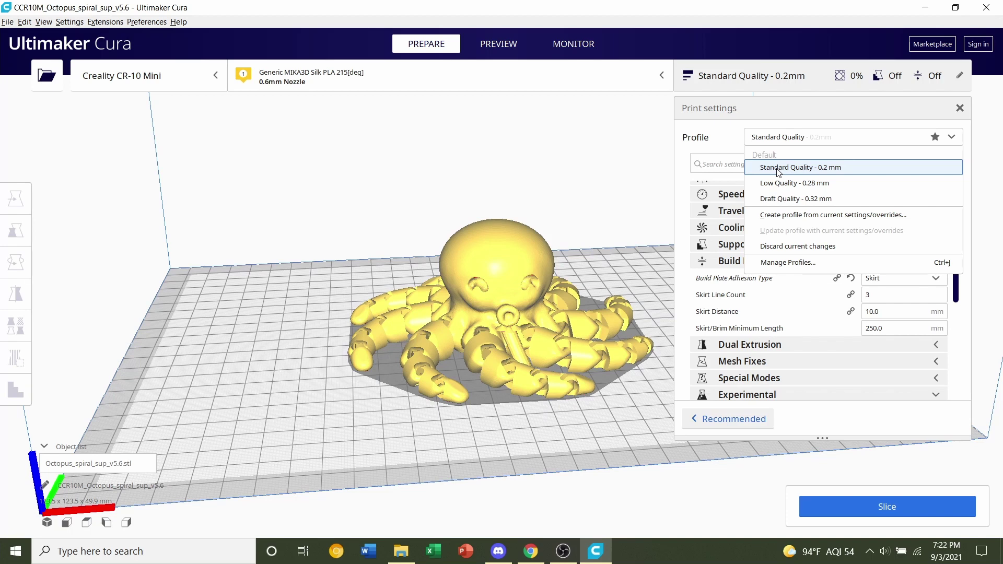
left_click(841, 168)
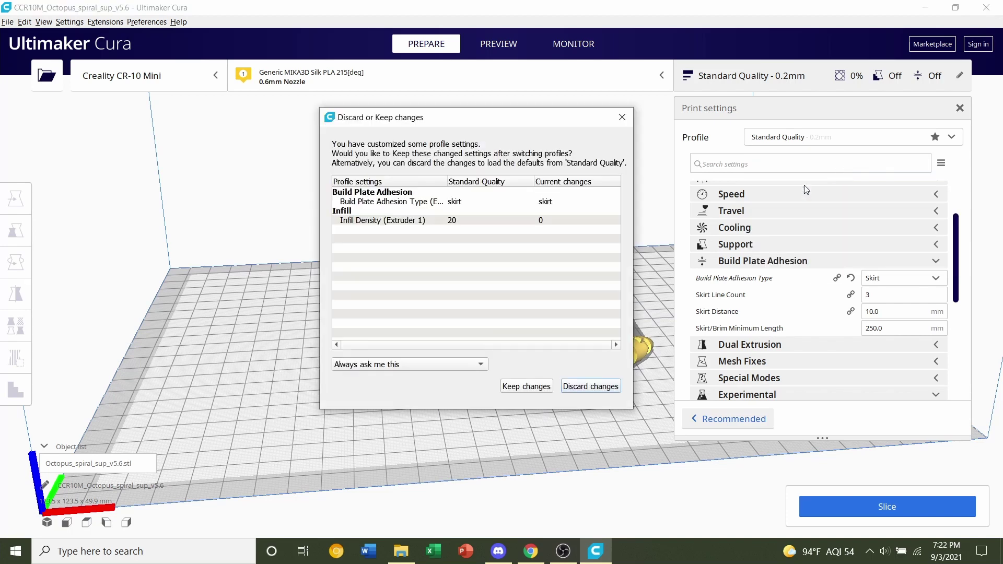
left_click(584, 388)
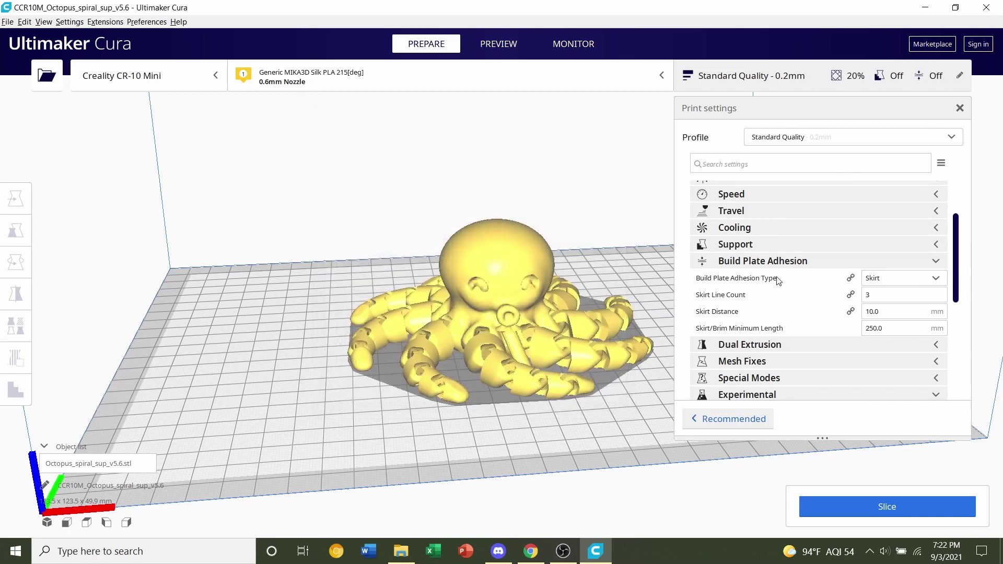
left_click(760, 239)
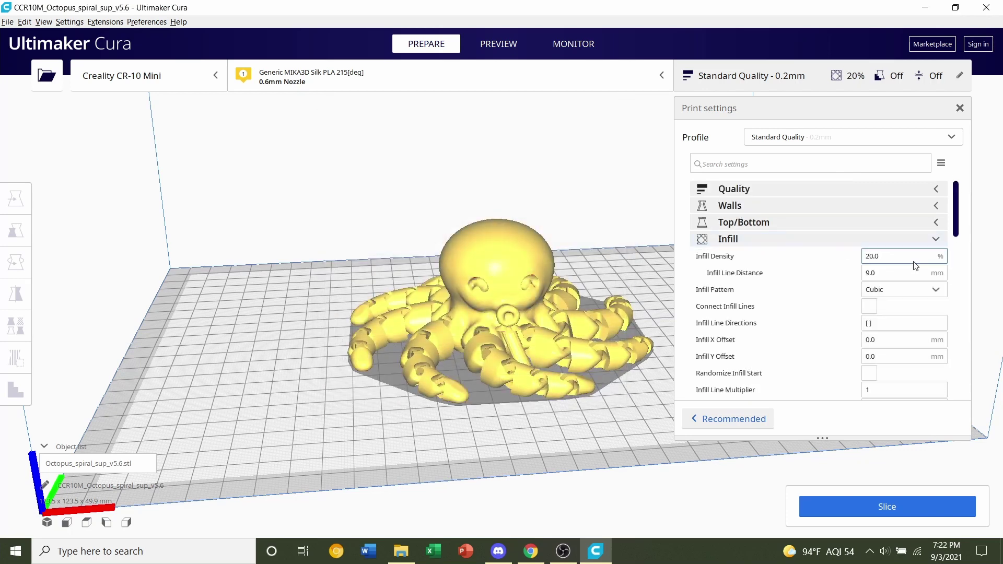
type("0")
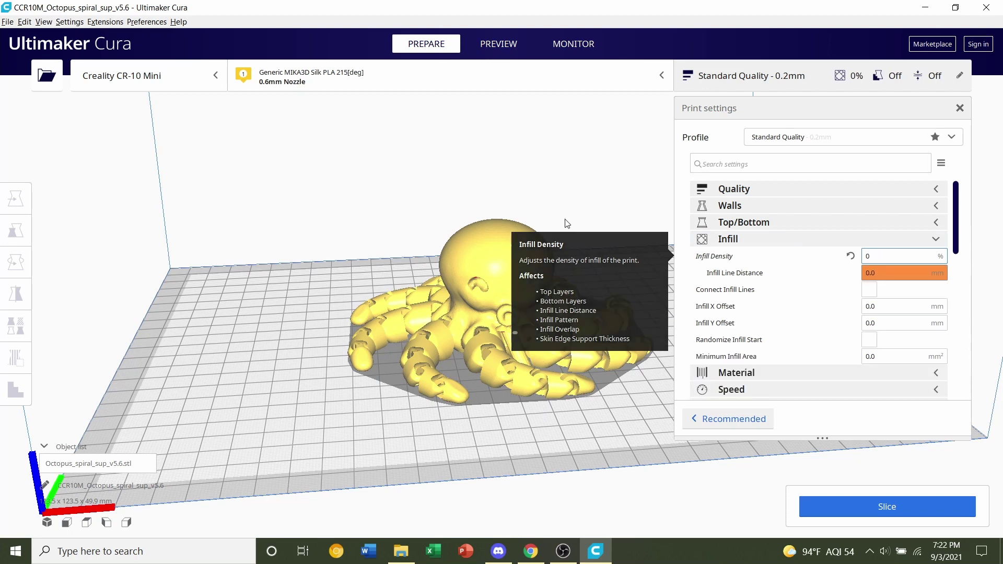
left_click(477, 241)
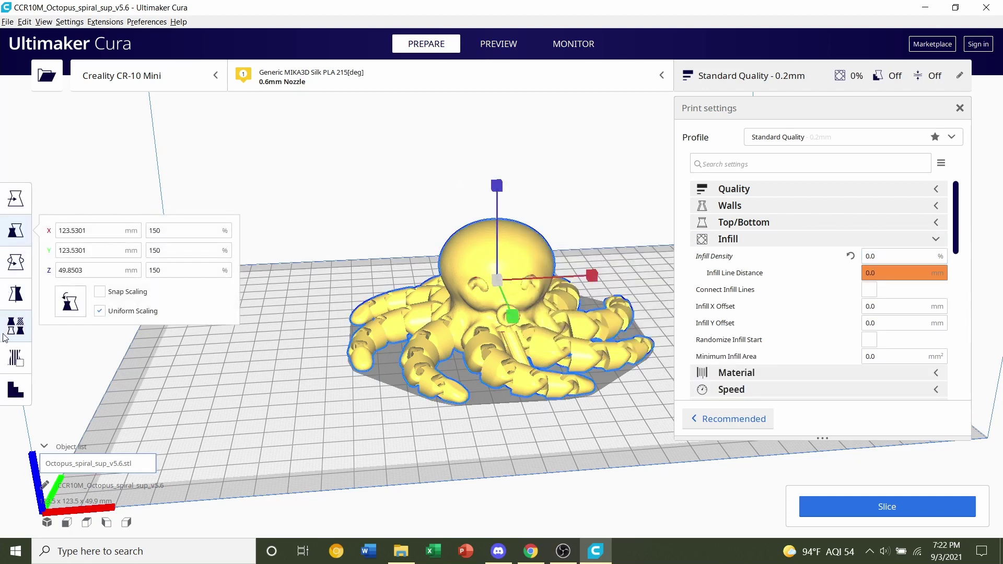
Add a support blocker cube on the octopus head and enlarge it to about 473%.
left_click(15, 360)
left_click(465, 260)
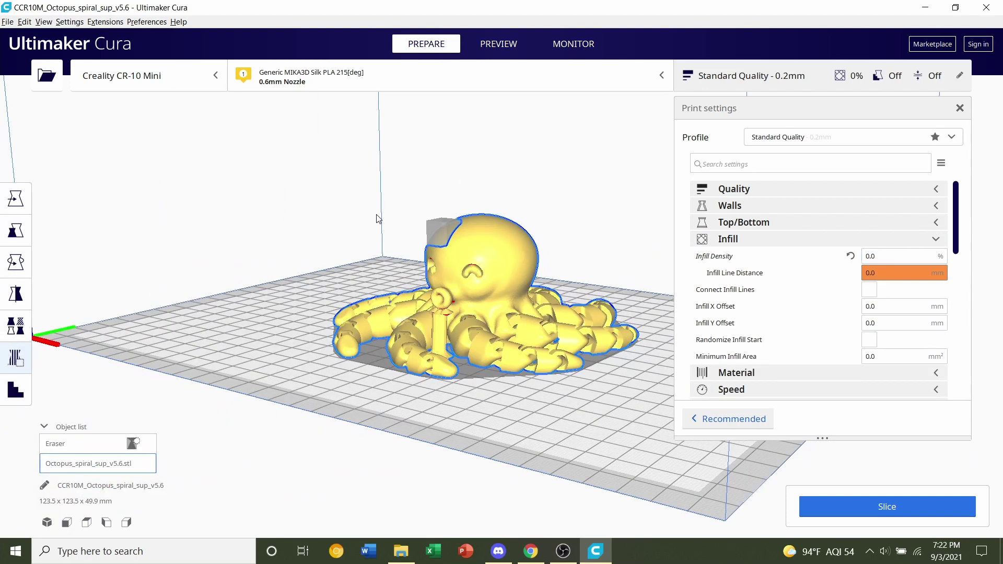
left_click(13, 203)
left_click(435, 224)
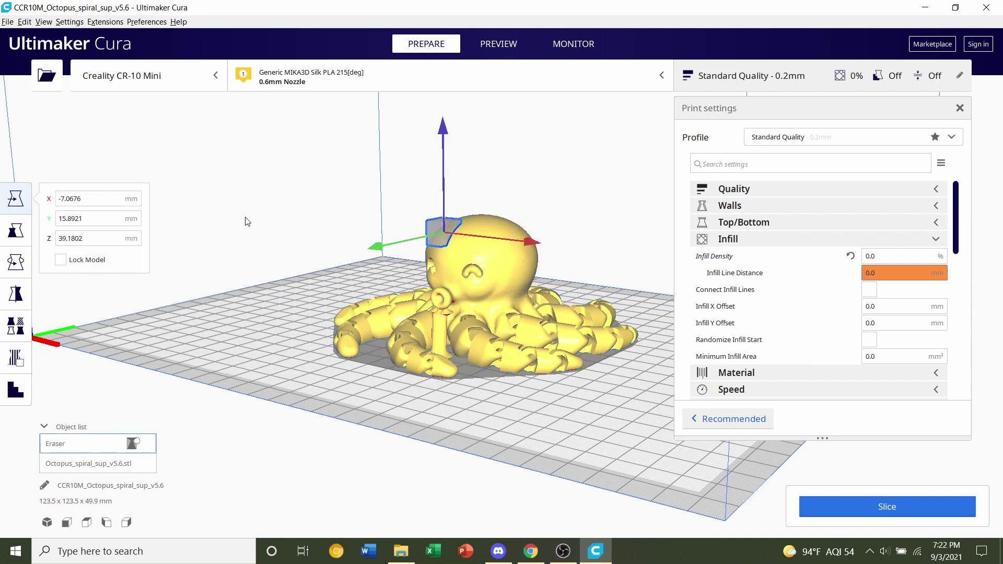
left_click(16, 261)
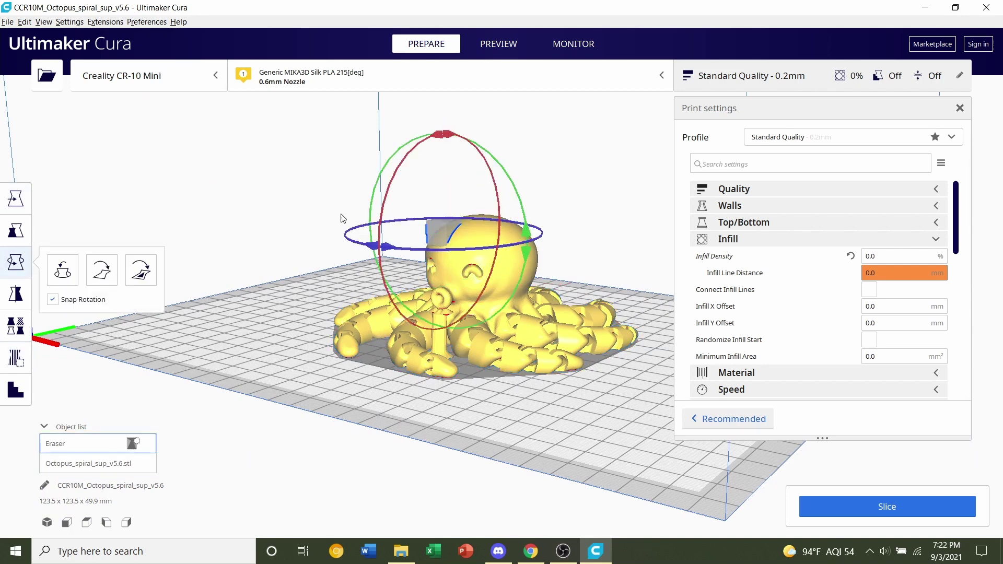
left_click(16, 230)
left_click_drag(436, 113, 423, 66)
Move the cube over the head to X 4.5877, Y 1.9025, Z 15.193 mm.
left_click(16, 199)
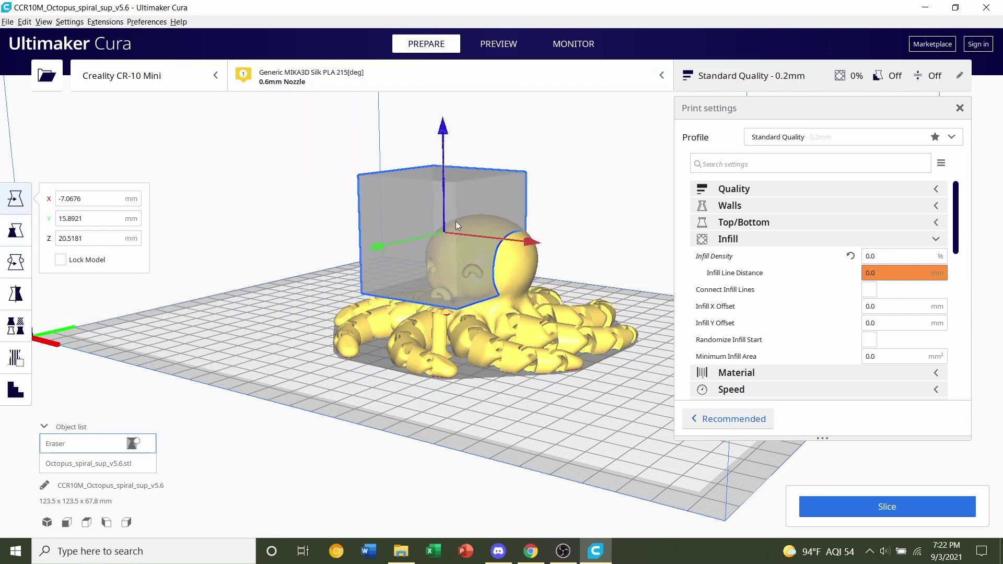
left_click(456, 221)
mouse_move(554, 235)
left_mouse_down()
mouse_move(584, 236)
mouse_move(574, 236)
left_mouse_up()
mouse_move(429, 245)
right_mouse_down()
mouse_move(449, 268)
mouse_move(370, 257)
right_mouse_up()
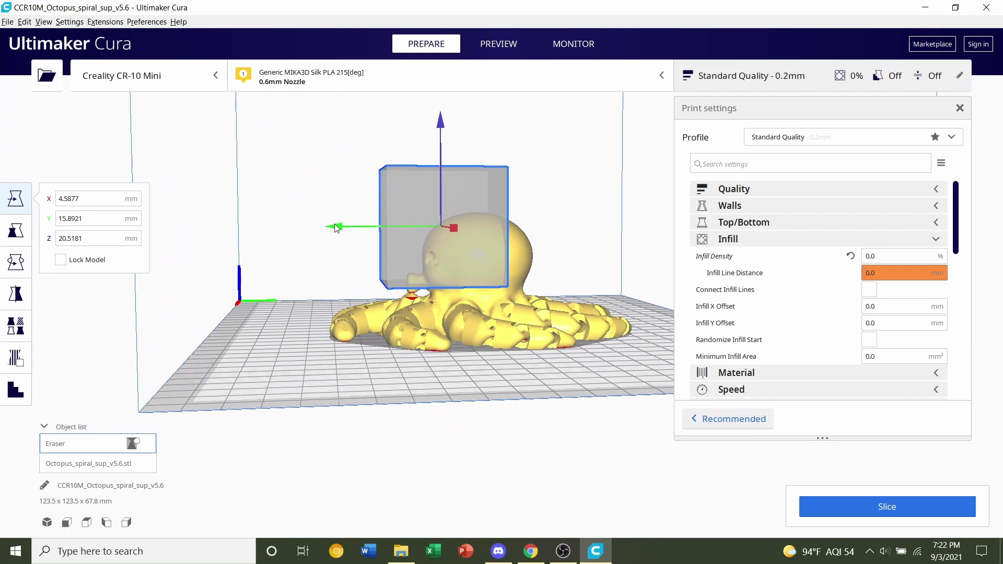
left_click_drag(335, 227, 375, 225)
right_click_drag(280, 217, 389, 166)
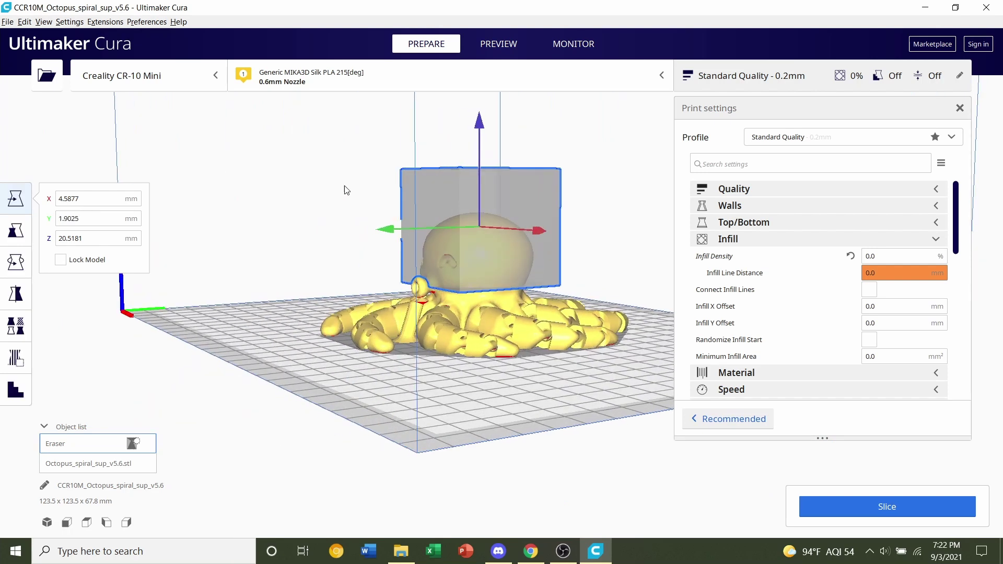
left_click(479, 119)
left_click(476, 135)
left_click_drag(480, 128, 481, 142)
mouse_move(313, 198)
right_mouse_down()
mouse_move(224, 195)
mouse_move(403, 202)
mouse_move(378, 224)
right_mouse_up()
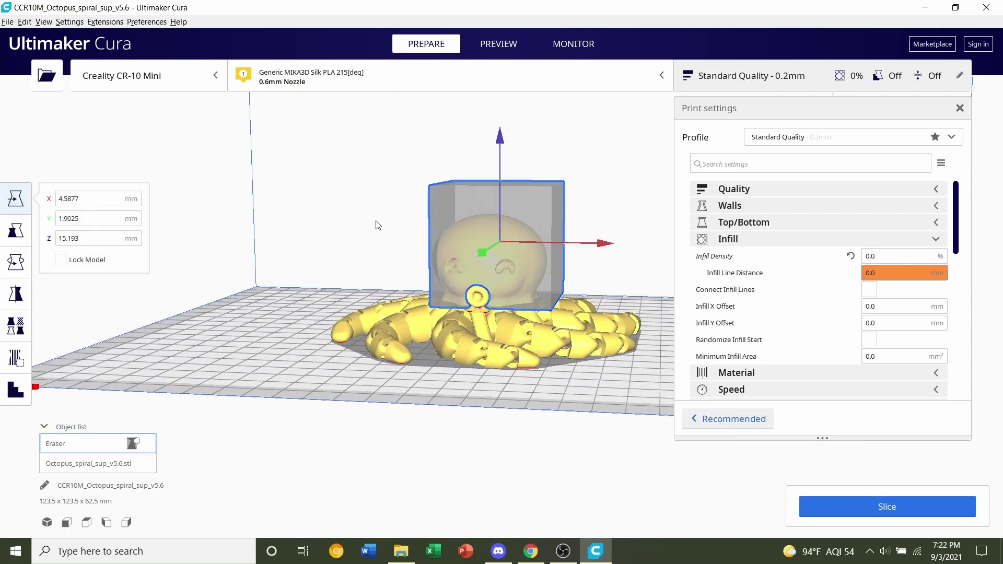
Make the cube an 'Infill mesh only' overlap modifier with its own Infill Density setting.
left_click(20, 336)
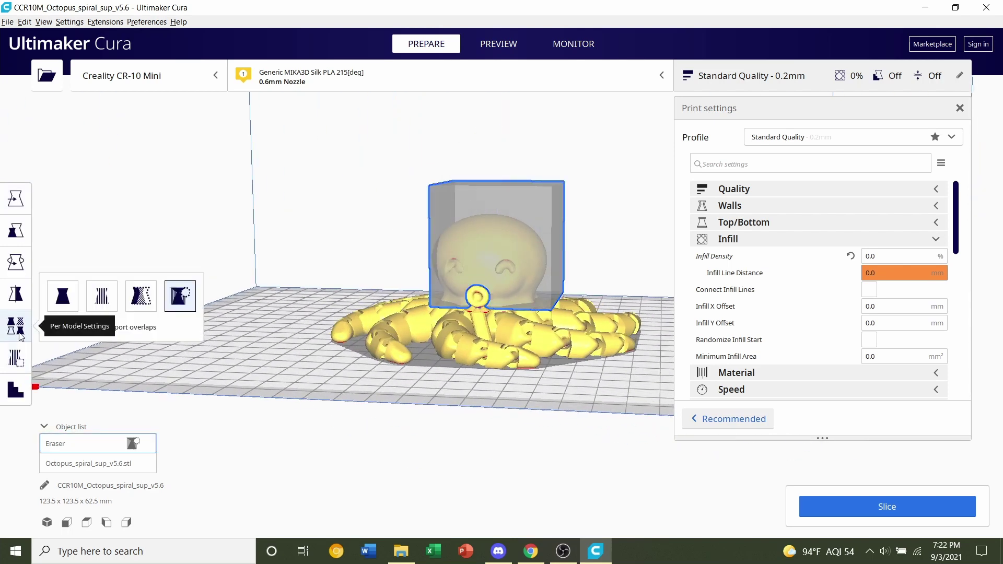
left_click(139, 291)
left_click(85, 340)
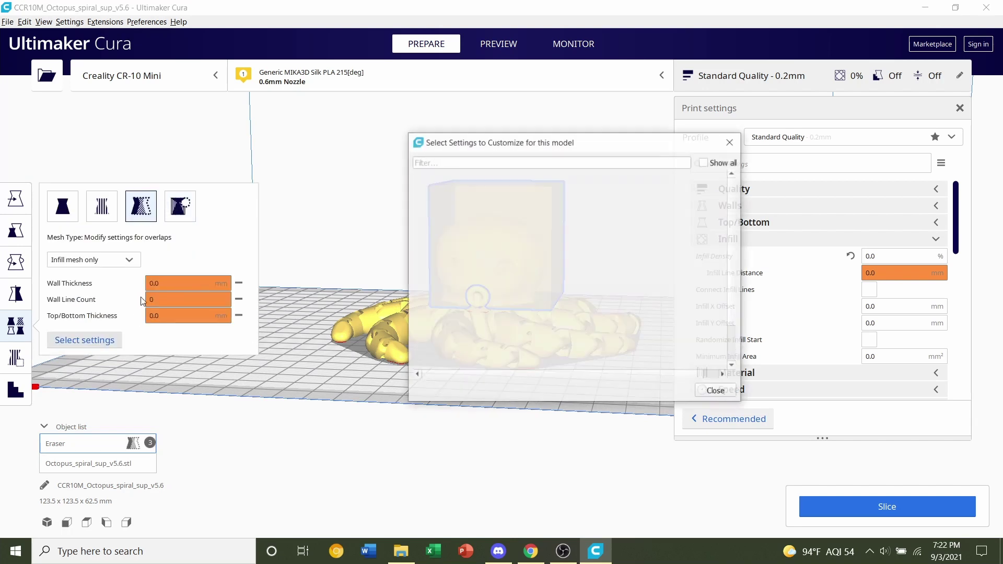
type("infil")
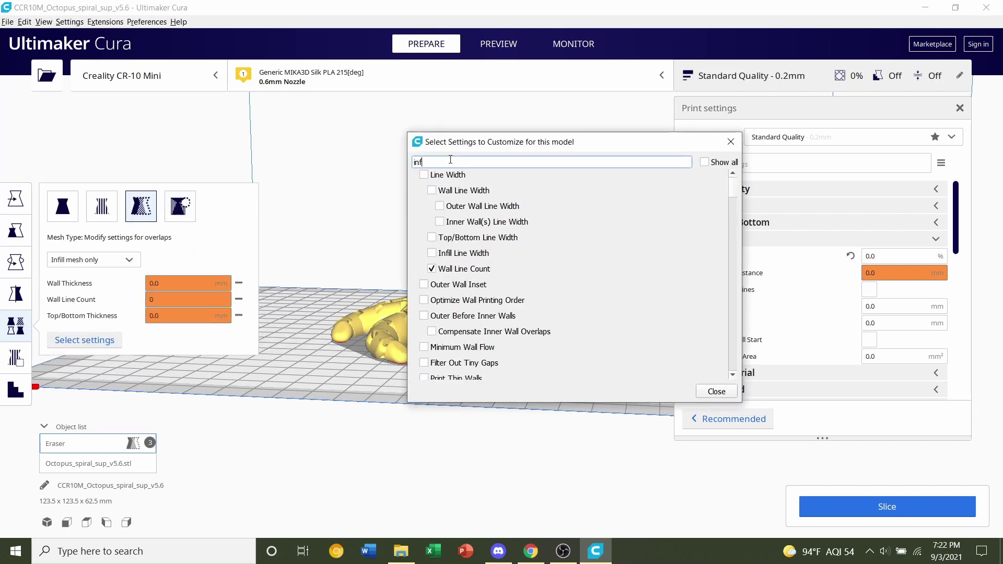
key("BackSpace")
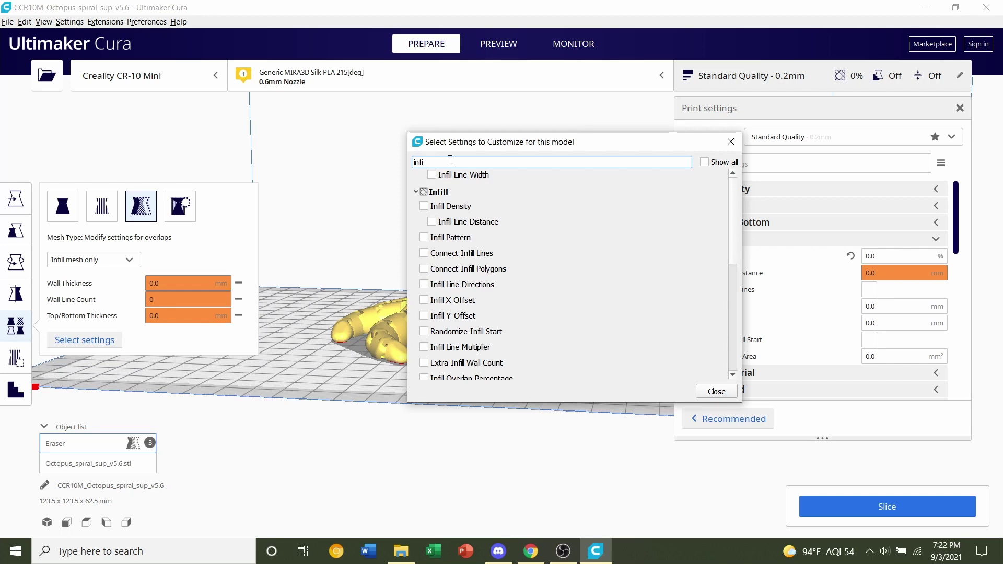
left_click(424, 206)
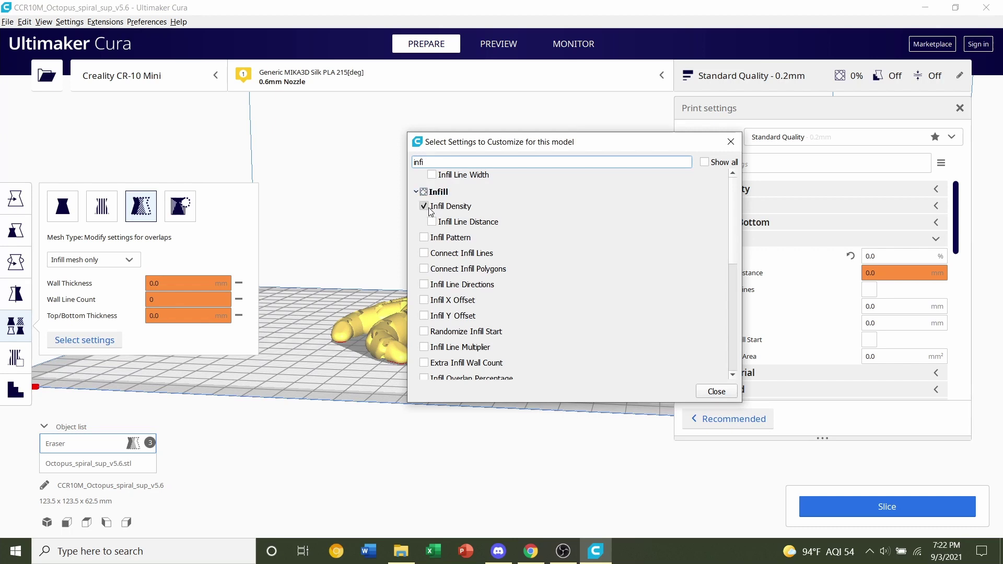
left_click(719, 395)
left_click(175, 334)
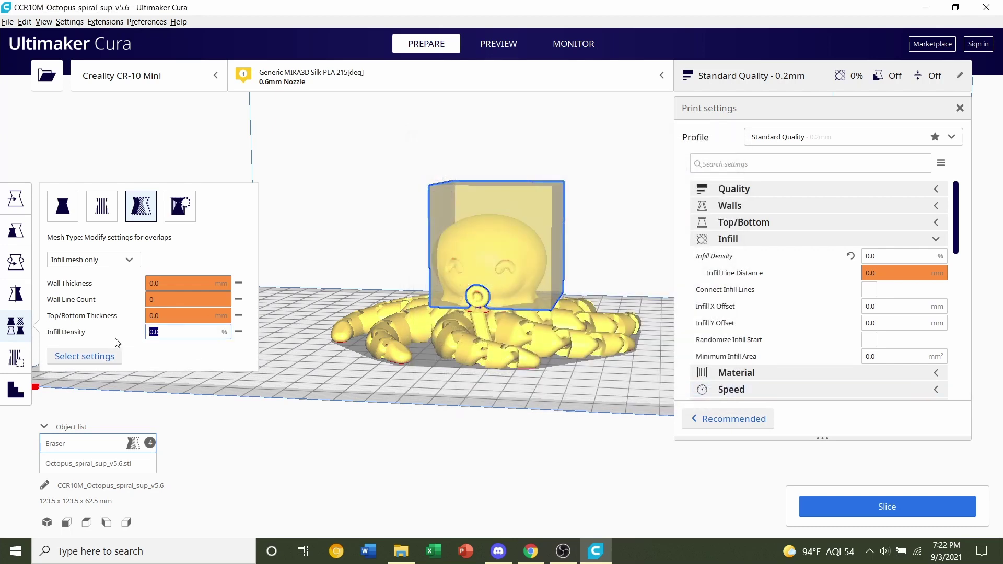
left_click(317, 207)
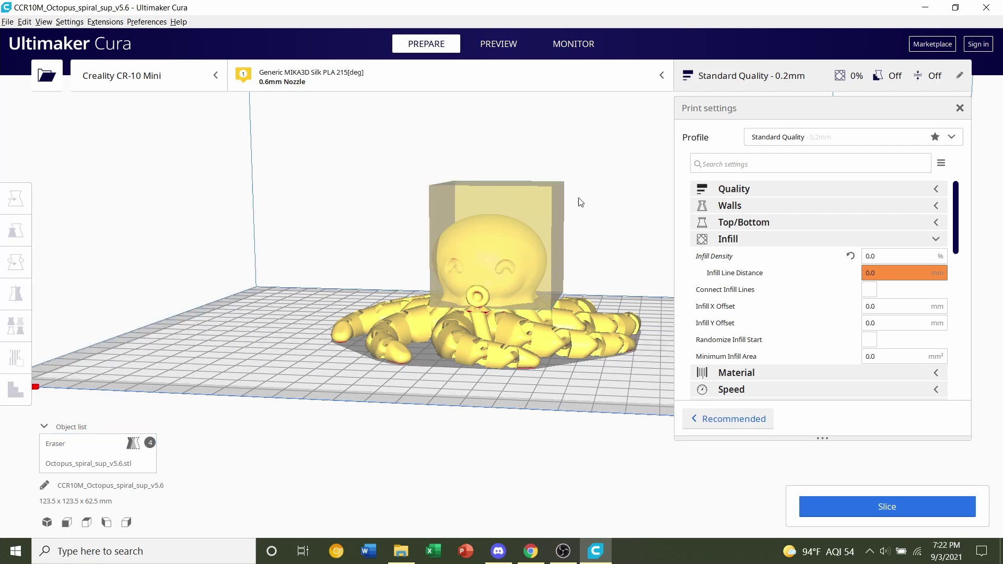
Collapse Infill and confirm Generate Support is unchecked in the Support settings.
right_click_drag(524, 208, 601, 219)
left_click(726, 239)
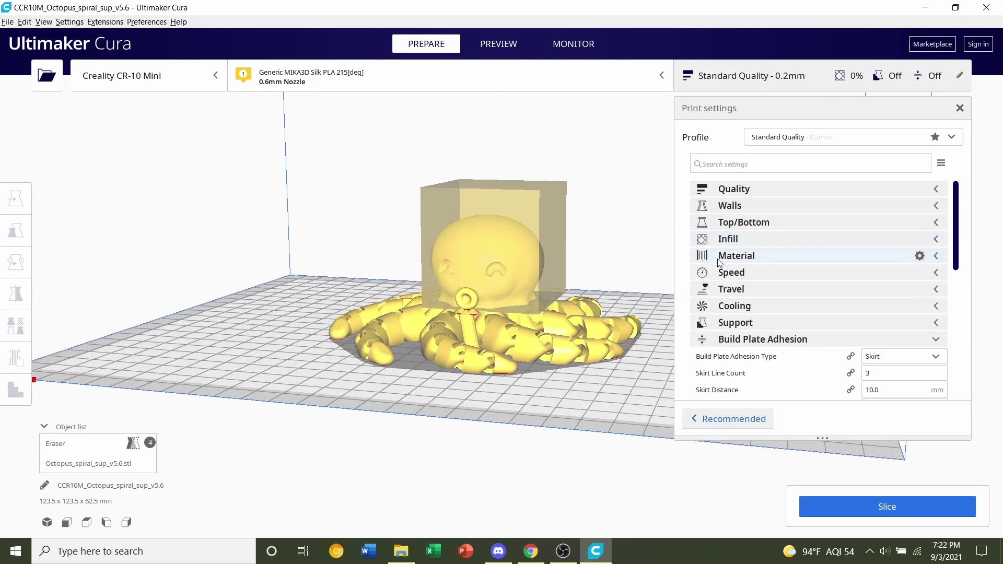
scroll(779, 308, "down", 3)
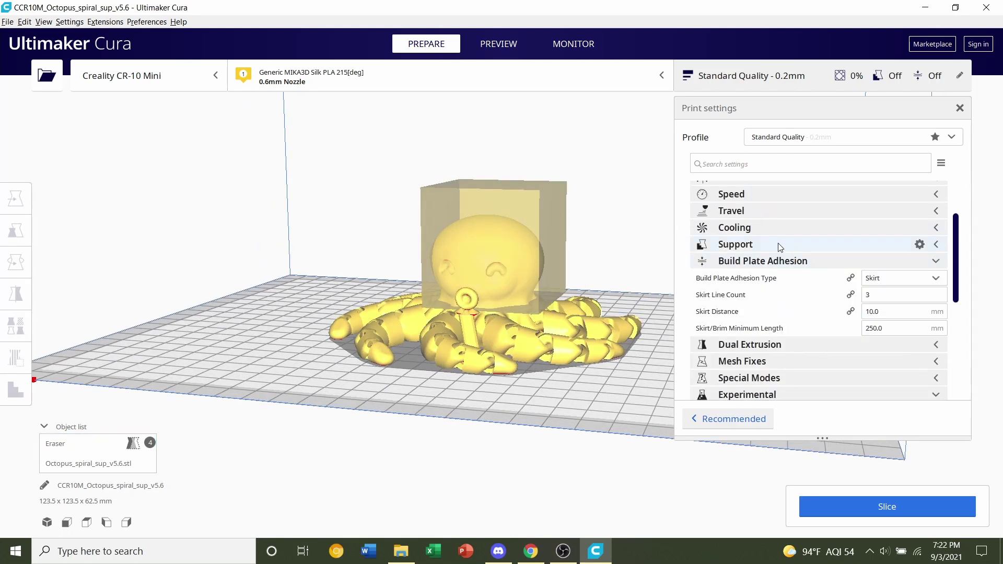
left_click(809, 250)
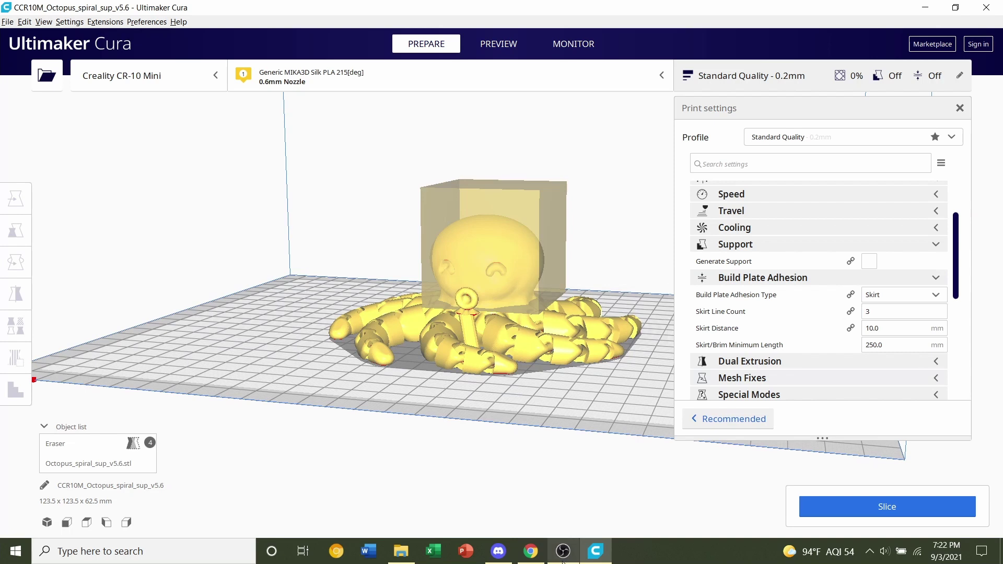
right_click_drag(311, 318, 587, 360)
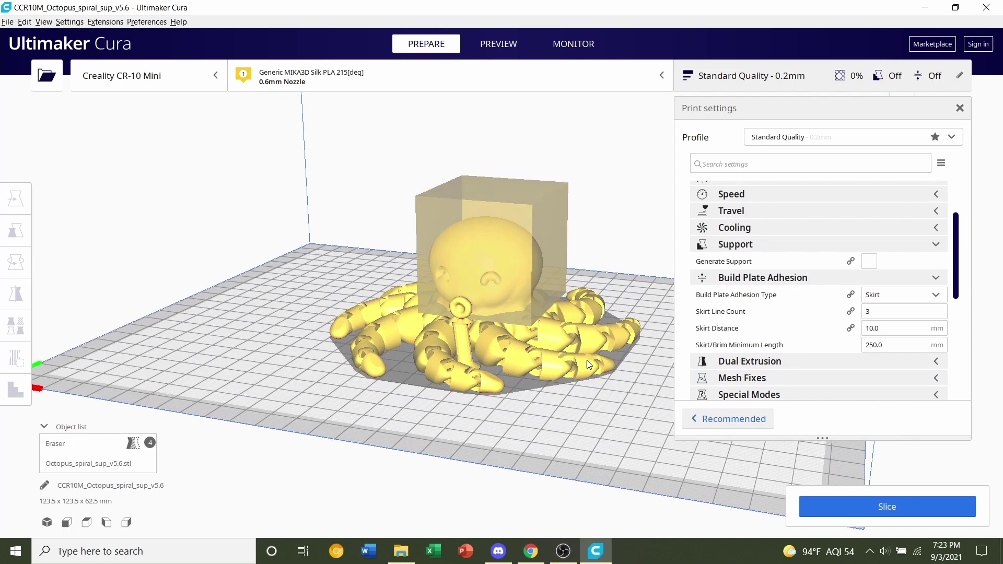
Slice the octopus for a 6 hours 14 minutes, 55 g, 18.43 m estimate.
left_click(820, 507)
mouse_move(462, 346)
right_mouse_down()
mouse_move(478, 362)
mouse_move(487, 356)
mouse_move(460, 343)
mouse_move(475, 343)
right_mouse_up()
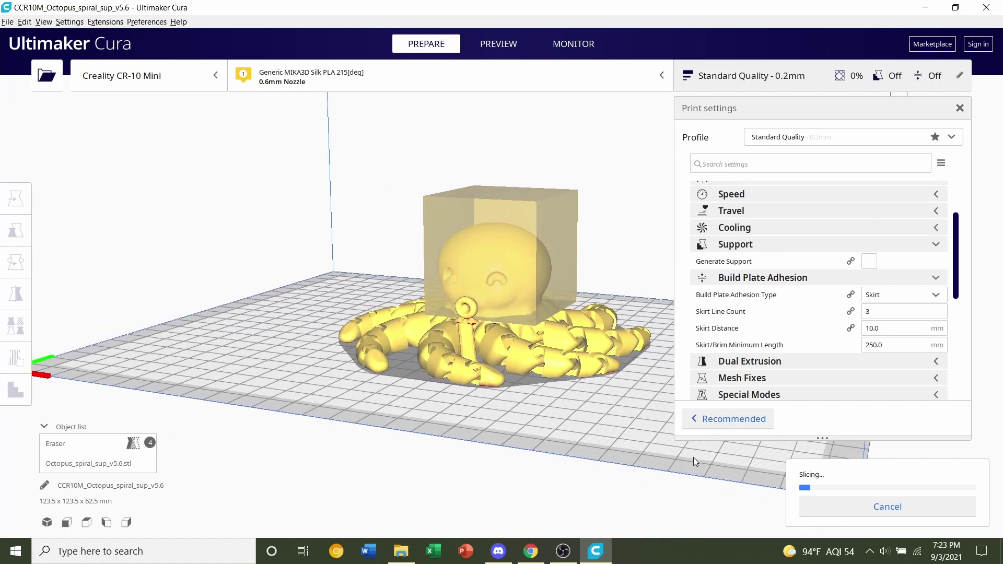
right_click_drag(224, 278, 245, 280)
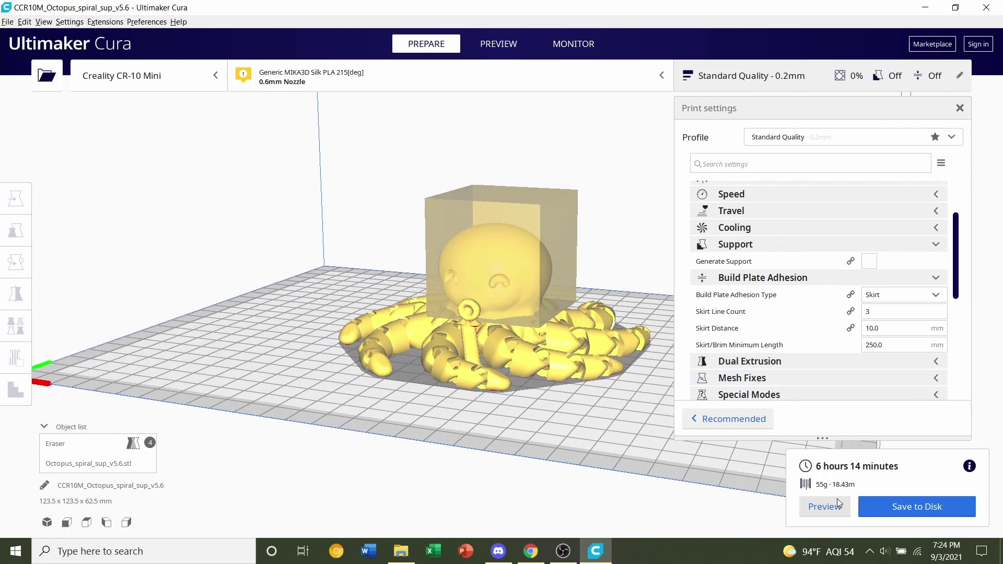
Cut the layer preview down to the lower layers, inspect them, then restore all 249 layers.
right_click_drag(428, 273, 1001, 175)
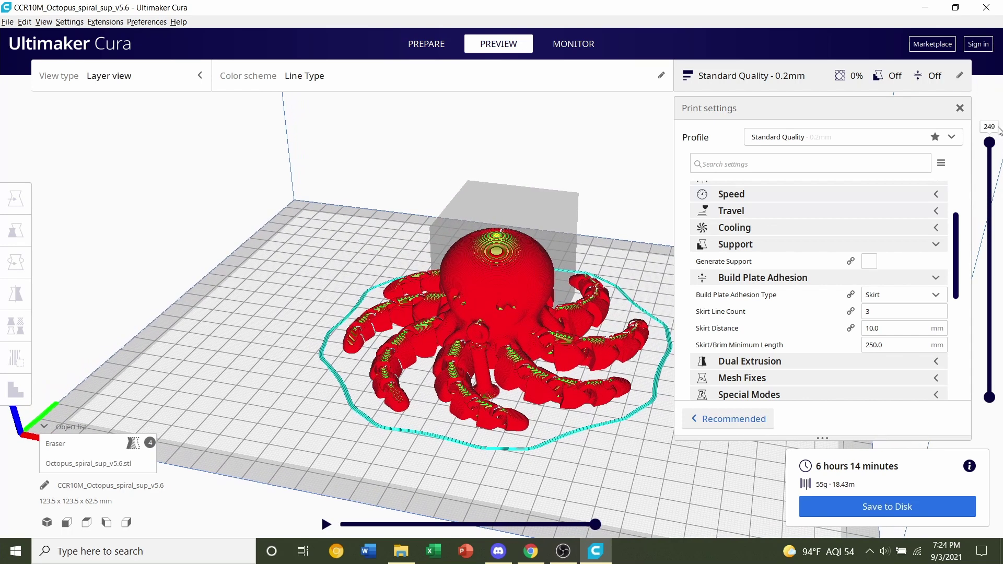
left_click_drag(991, 149, 990, 225)
right_click_drag(585, 261, 566, 295)
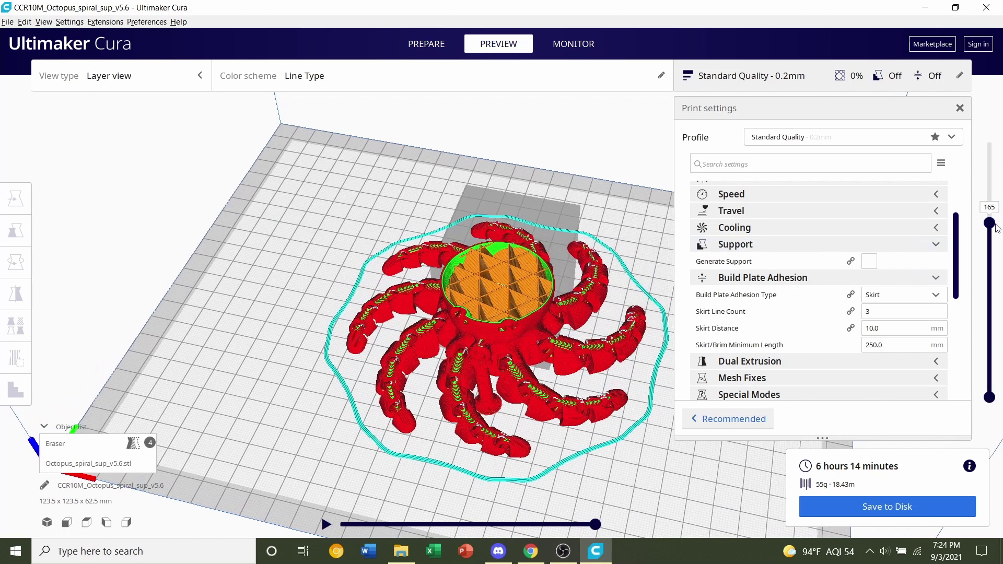
left_click_drag(987, 224, 985, 357)
scroll(425, 327, "up", 10)
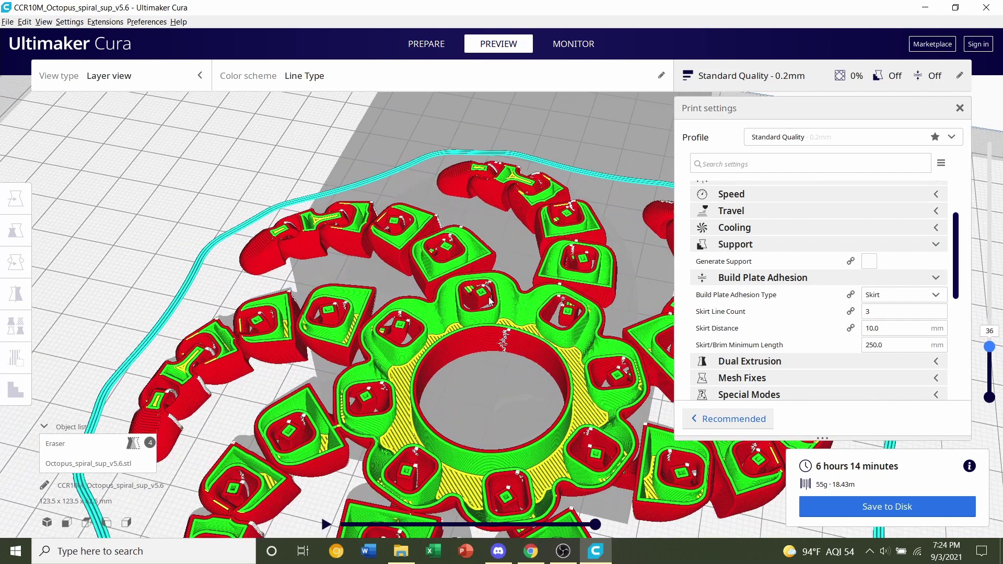
scroll(425, 328, "down", 10)
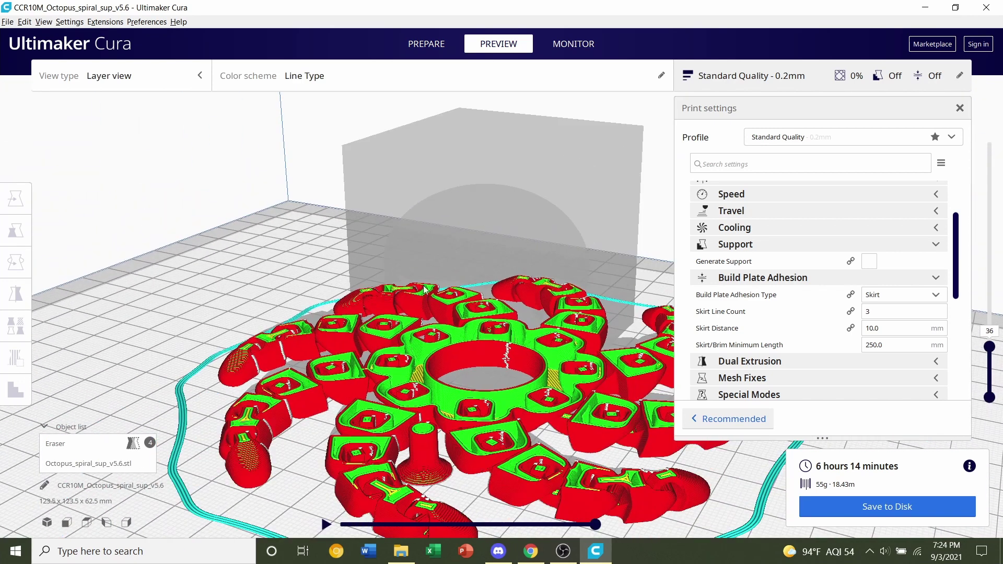
left_click_drag(989, 347, 992, 123)
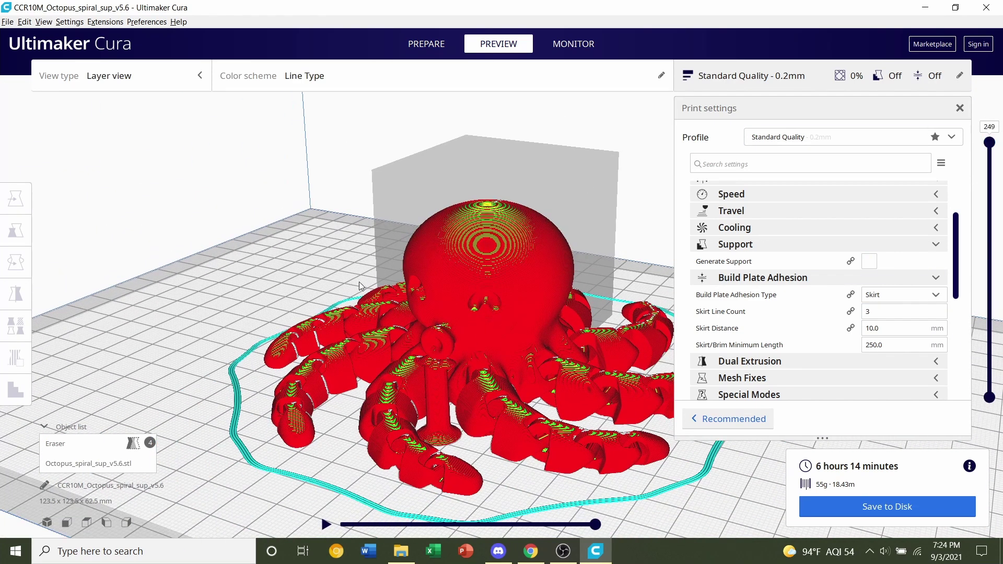